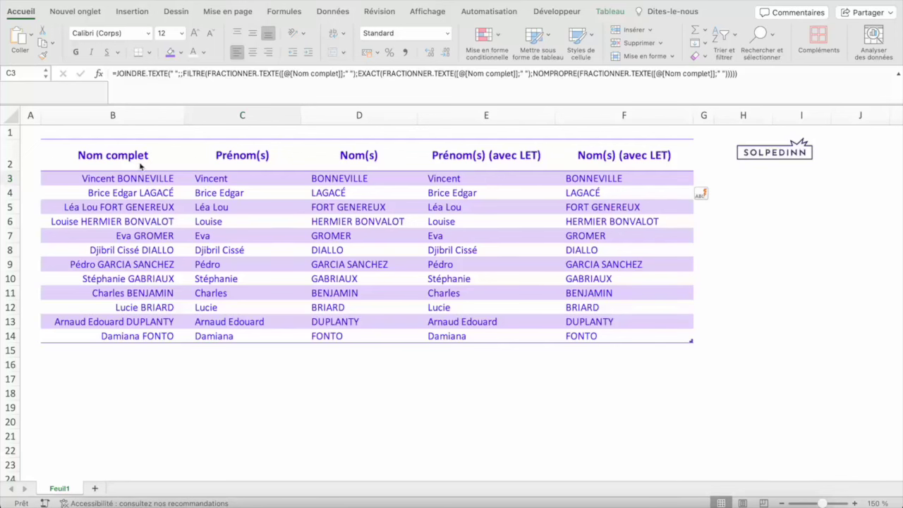
Bring the workbook into focus and select the first full name in the table.
{"action": "left_click", "coordinate": [122, 184]}
{"action": "left_click", "coordinate": [121, 184]}
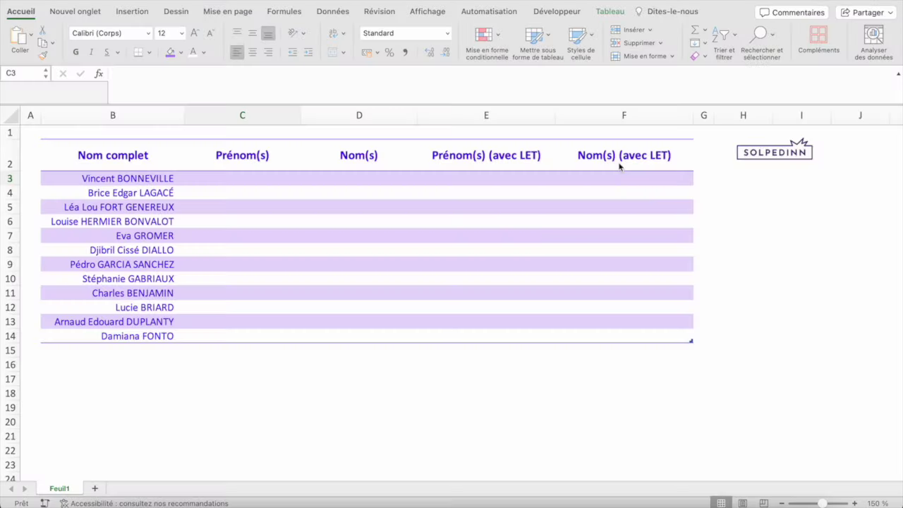
{"action": "left_click", "coordinate": [234, 182]}
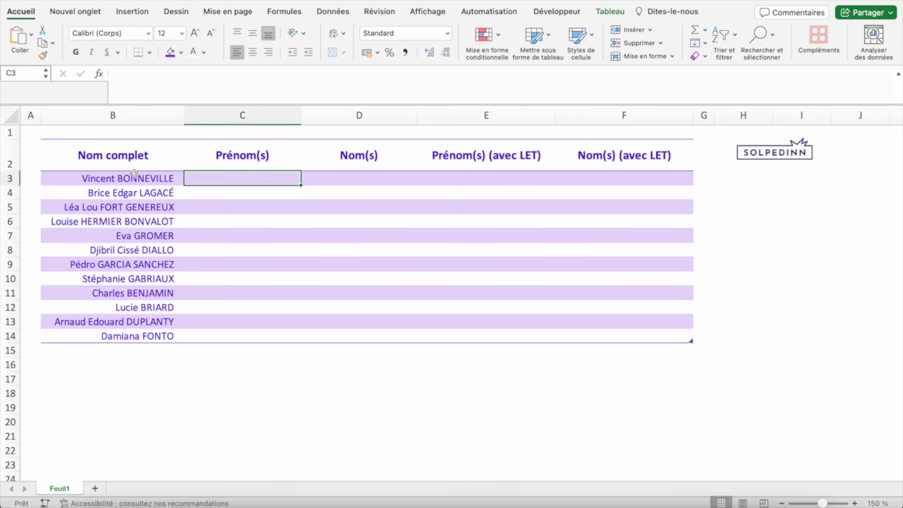
{"action": "left_click", "coordinate": [99, 181]}
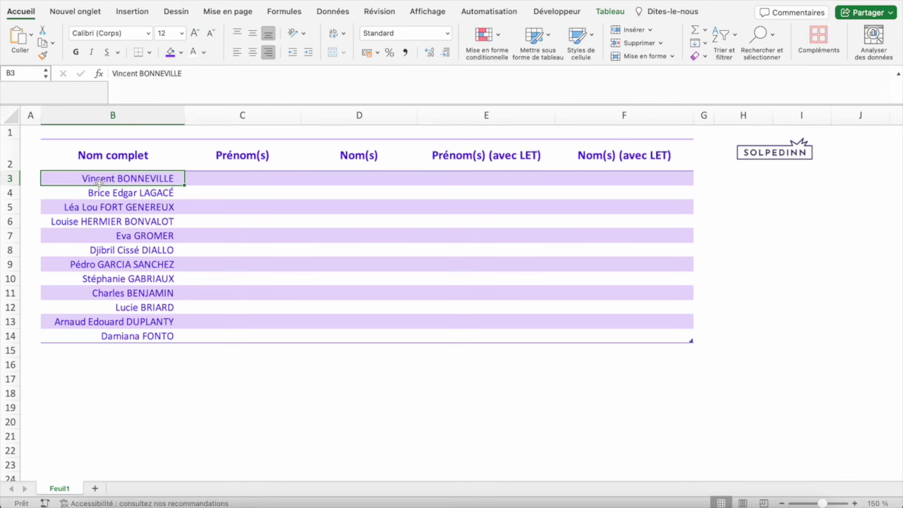
{"action": "left_click", "coordinate": [227, 179]}
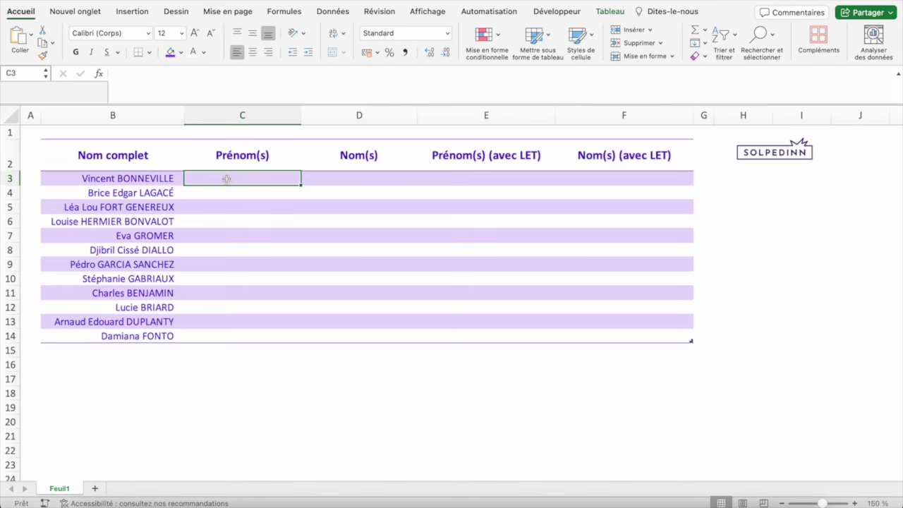
Enter =FRACTIONNER.TEXTE([@[Nom complet]];" ") in C3 to split each full name at spaces.
{"action": "type", "text": "=frac"}
{"action": "key", "text": "Down"}
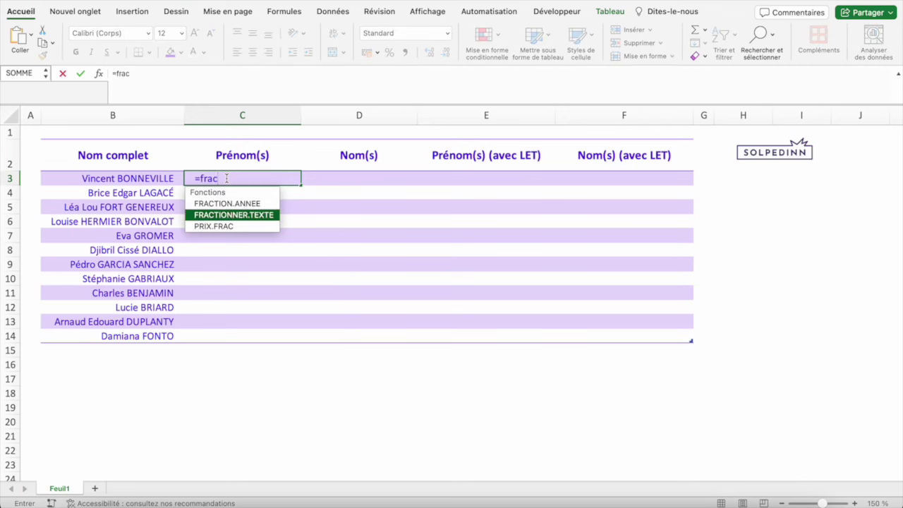
{"action": "key", "text": "Tab"}
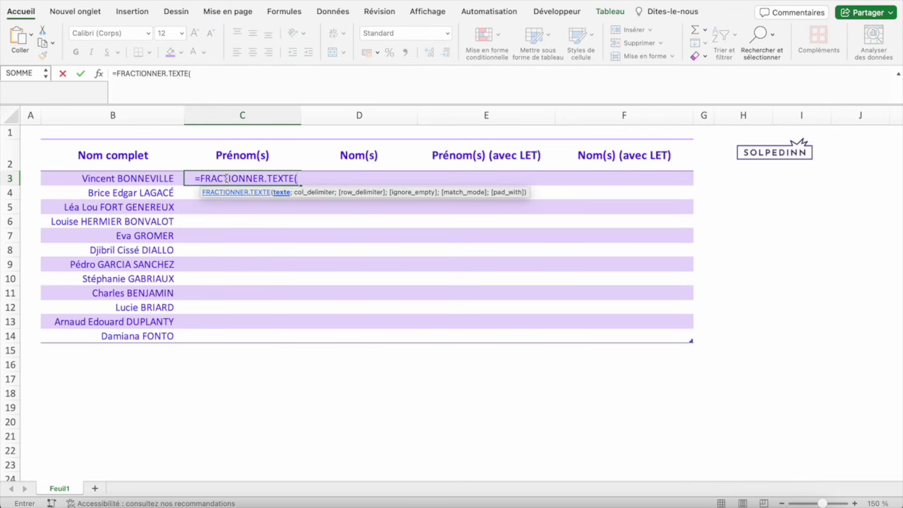
{"action": "left_click", "coordinate": [112, 175]}
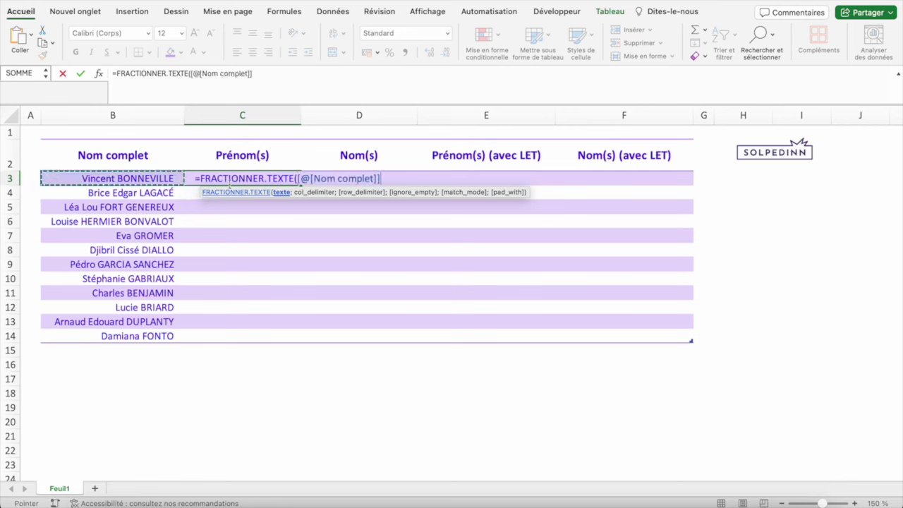
{"action": "type", "text": ";"}
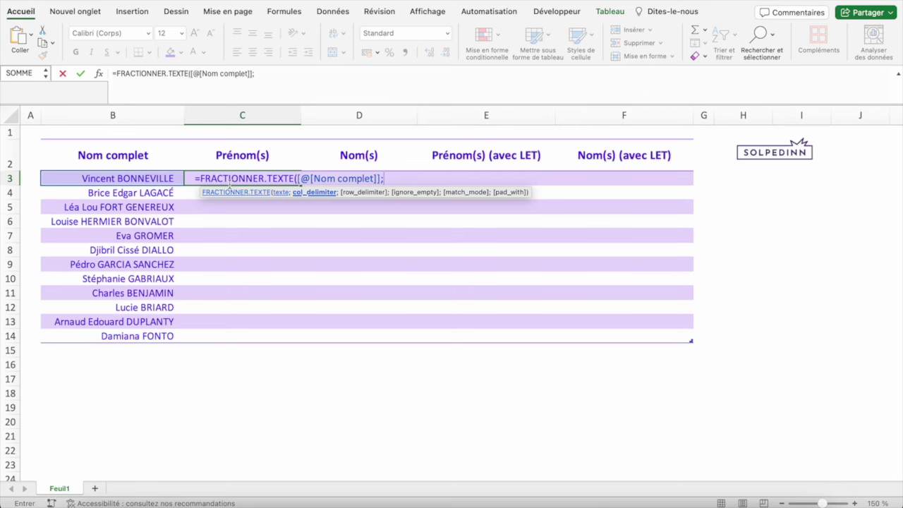
{"action": "type", "text": "\""}
{"action": "type", "text": " \")"}
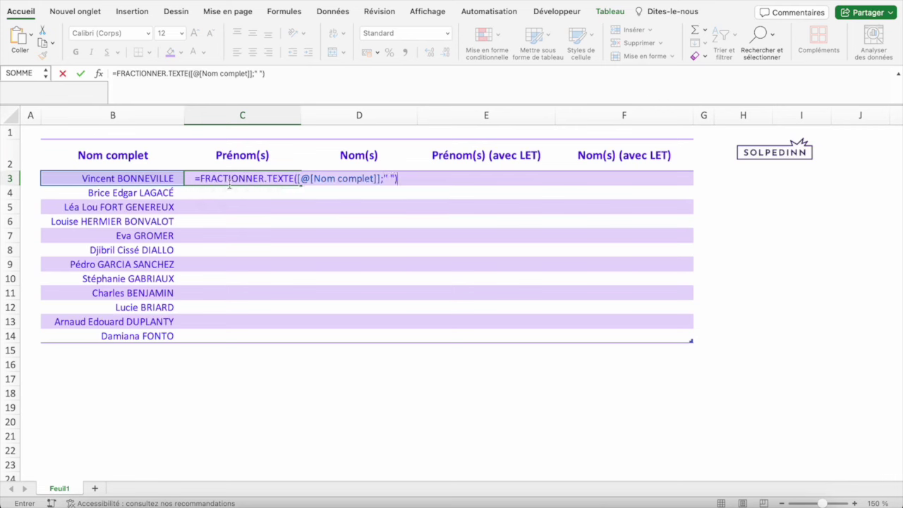
{"action": "key", "text": "Return"}
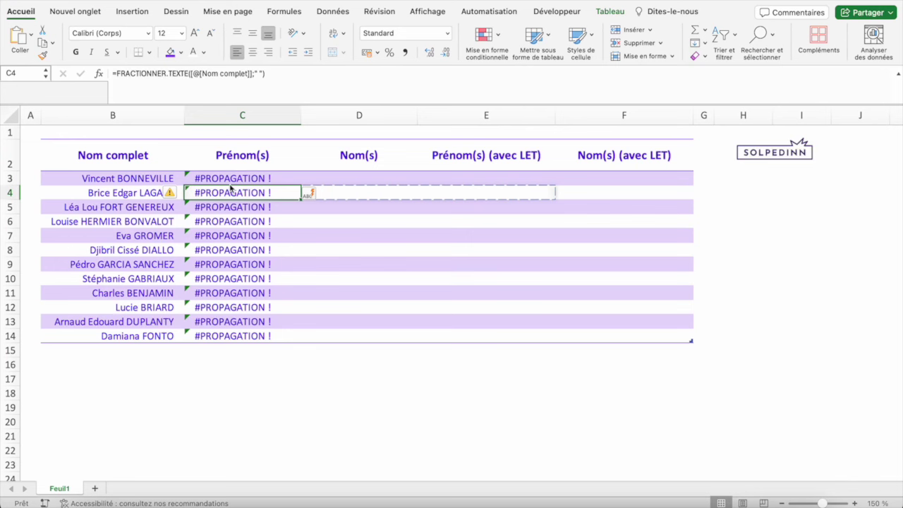
{"action": "key", "text": "Up"}
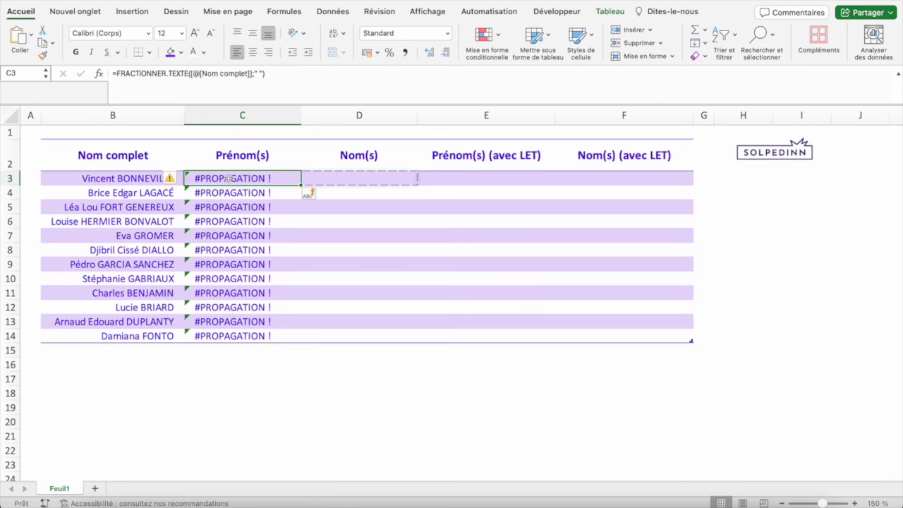
{"action": "left_click", "coordinate": [346, 176]}
{"action": "left_click", "coordinate": [219, 178]}
{"action": "left_click", "coordinate": [247, 207]}
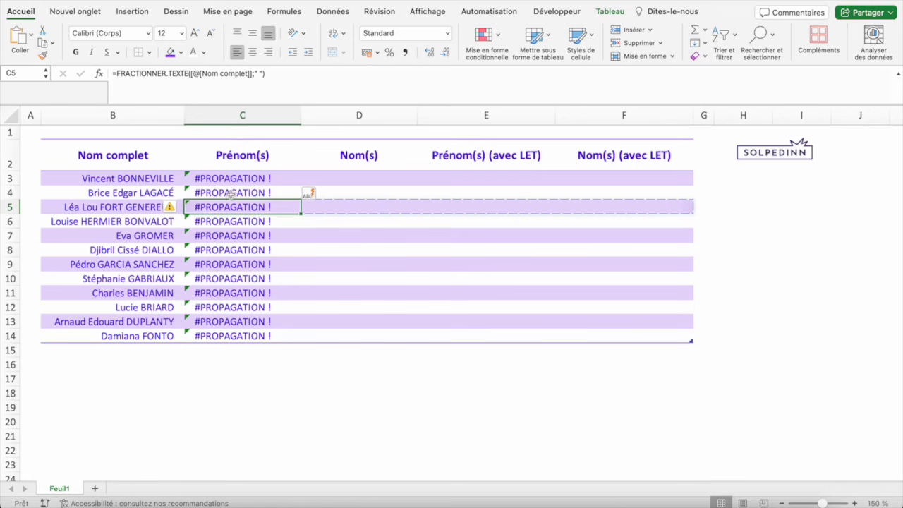
{"action": "left_click_drag", "start_coordinate": [267, 73], "coordinate": [115, 73]}
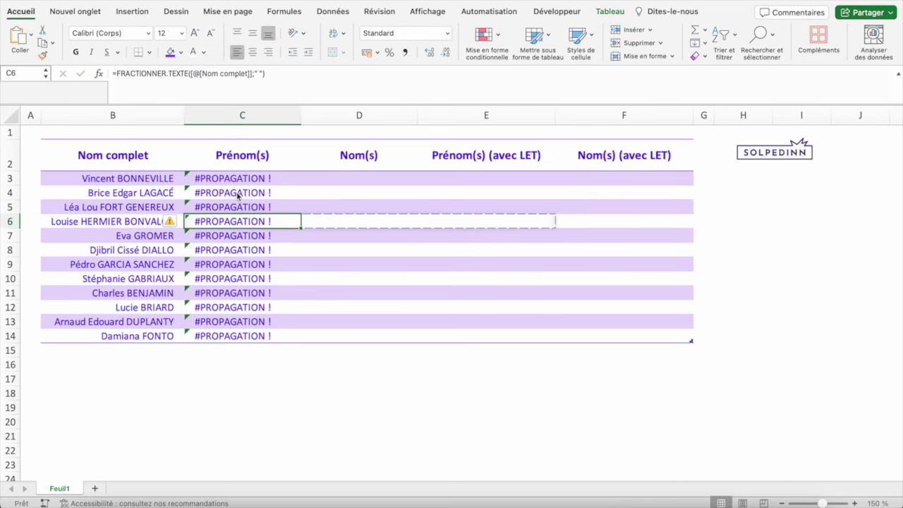
{"action": "key", "text": "Up"}
{"action": "key", "text": "Up"}
{"action": "key", "text": "Up"}
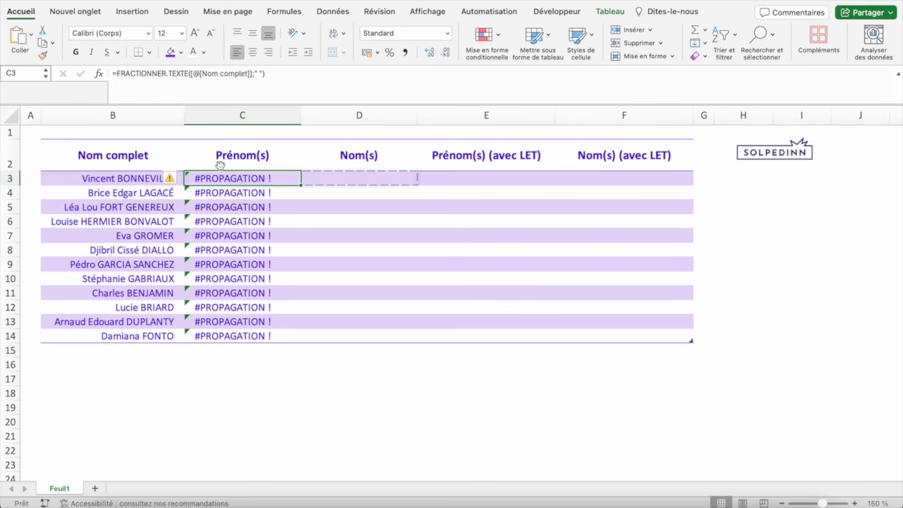
Wrap the C3 split formula in FILTRE( and copy its FRACTIONNER.TEXTE expression.
{"action": "left_click", "coordinate": [117, 73]}
{"action": "type", "text": "FI"}
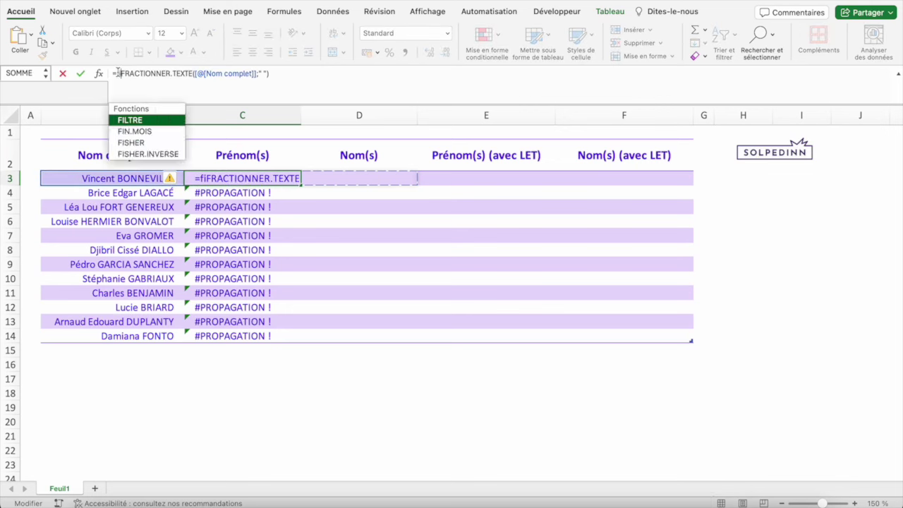
{"action": "type", "text": "LTRE("}
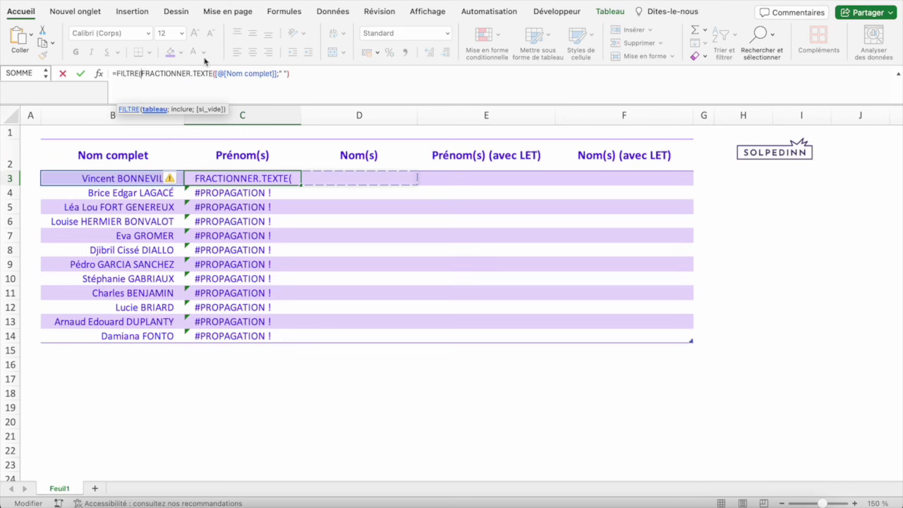
{"action": "left_click", "coordinate": [305, 72]}
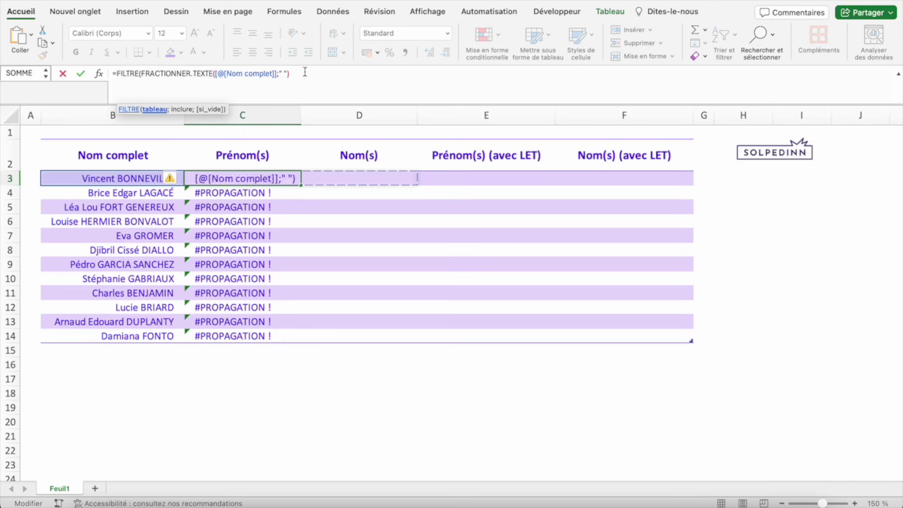
{"action": "type", "text": ";"}
{"action": "left_click_drag", "start_coordinate": [141, 72], "coordinate": [289, 72]}
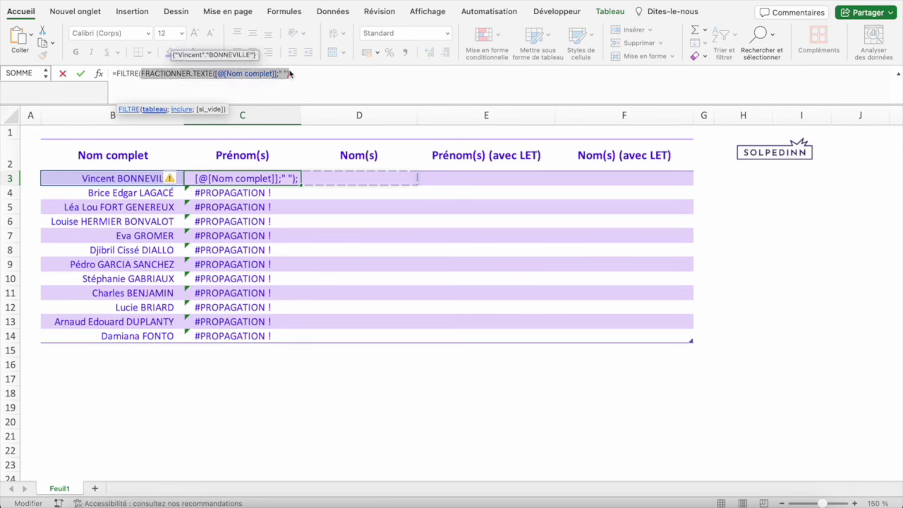
{"action": "left_click", "coordinate": [321, 78]}
Add the EXACT(split;NOMPROPRE(split)) condition to FILTRE and commit the first-name formula.
{"action": "type", "text": "EX"}
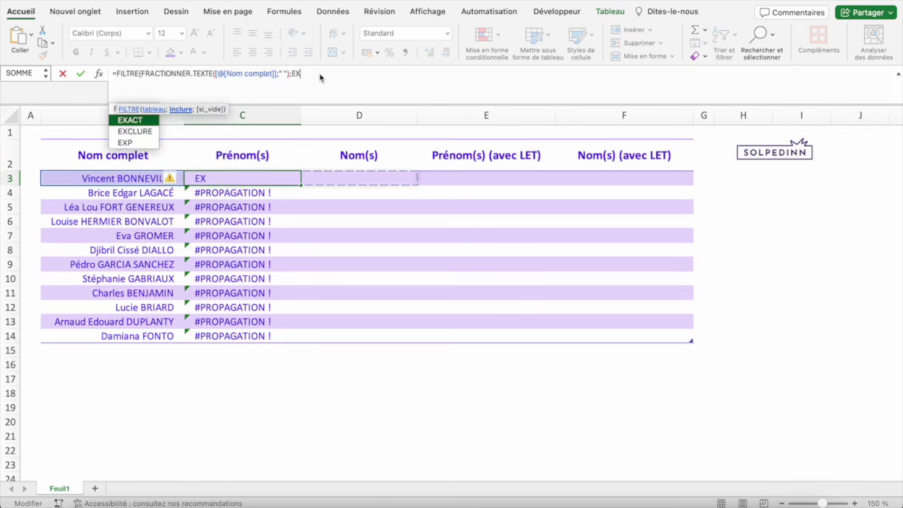
{"action": "type", "text": "ACT("}
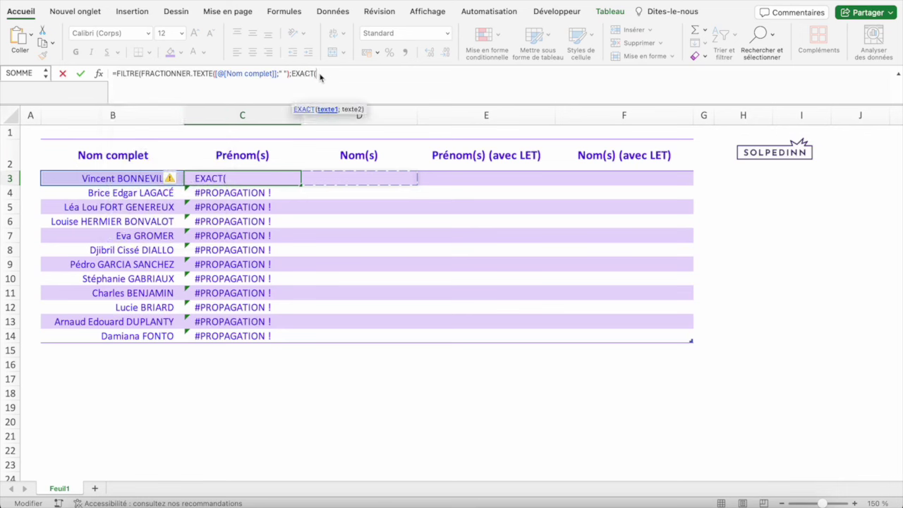
{"action": "key", "text": "ctrl+v"}
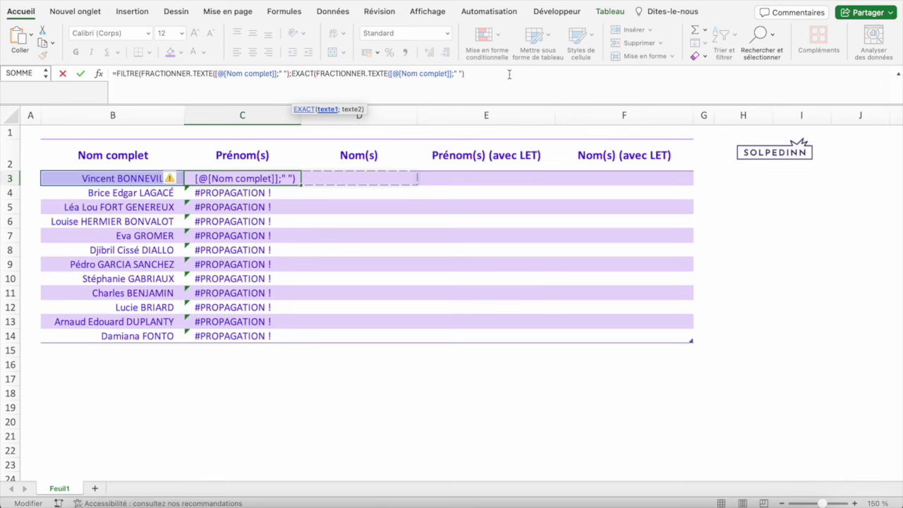
{"action": "type", "text": ";"}
{"action": "type", "text": "nomp"}
{"action": "key", "text": "Tab"}
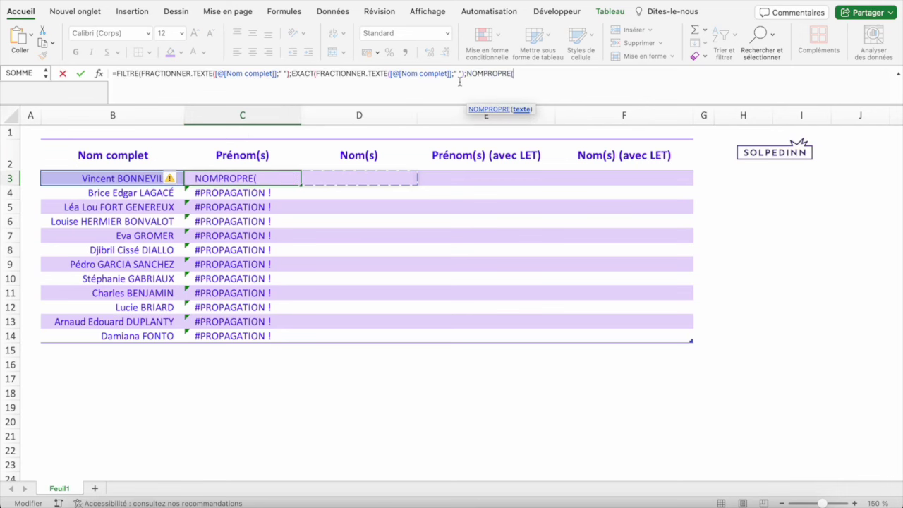
{"action": "key", "text": "super+v"}
{"action": "type", "text": ")"}
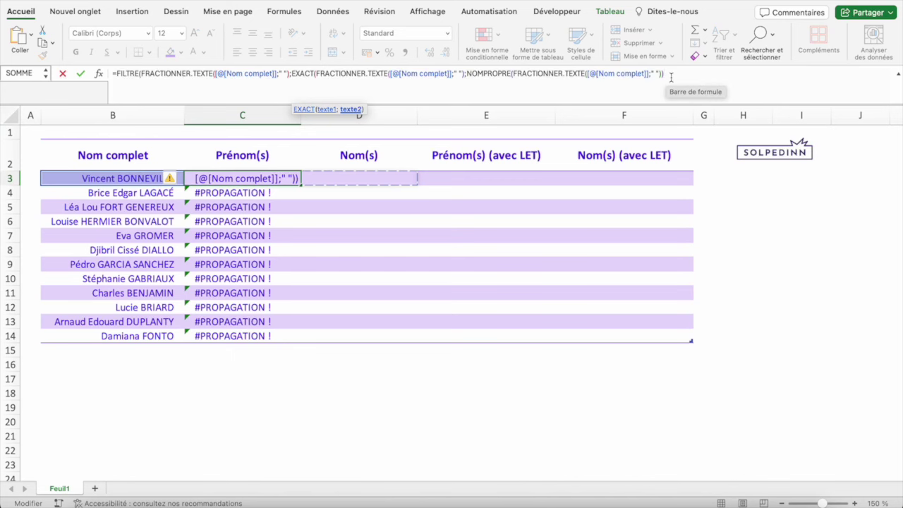
{"action": "type", "text": ")"}
{"action": "key", "text": "Return"}
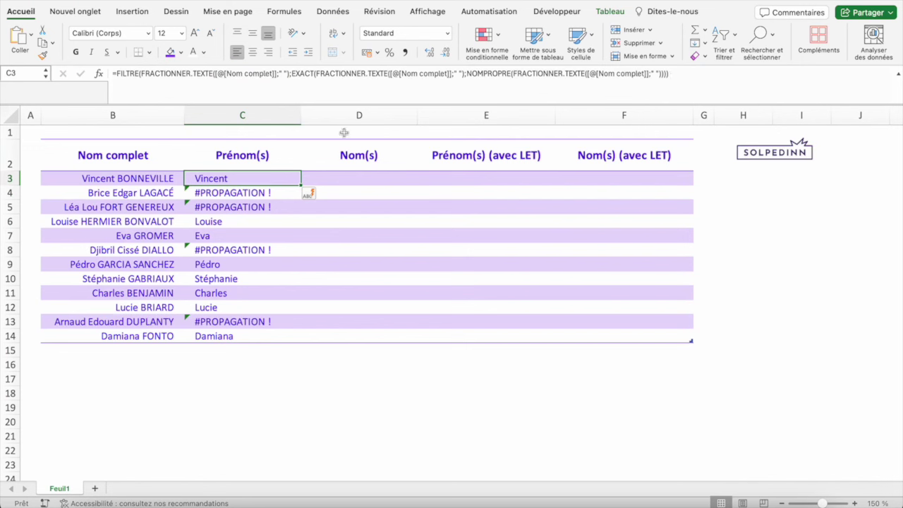
{"action": "left_click", "coordinate": [212, 201]}
{"action": "left_click", "coordinate": [207, 195]}
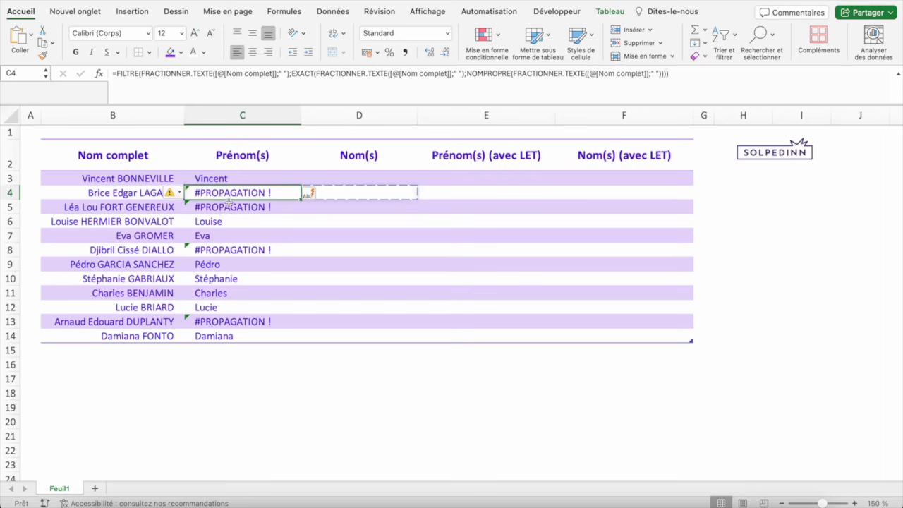
{"action": "mouse_move", "coordinate": [170, 192]}
{"action": "left_click", "coordinate": [206, 205]}
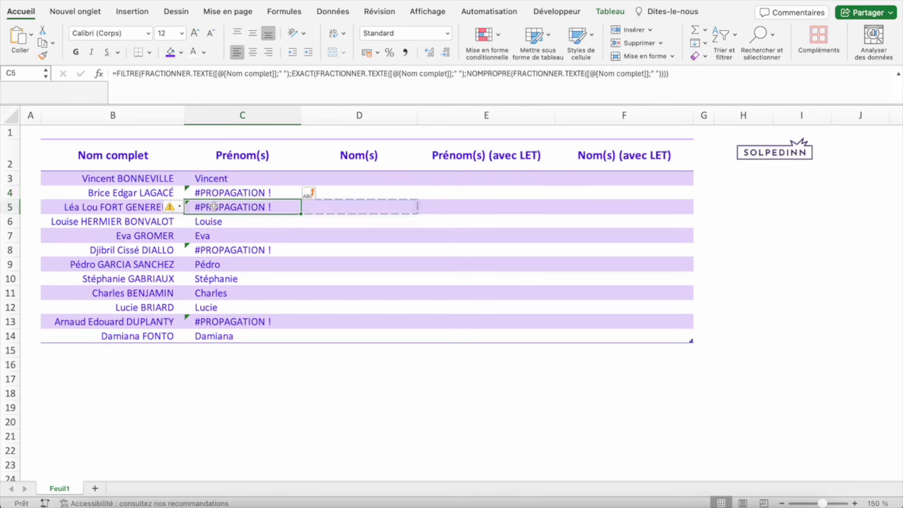
{"action": "left_click", "coordinate": [211, 221]}
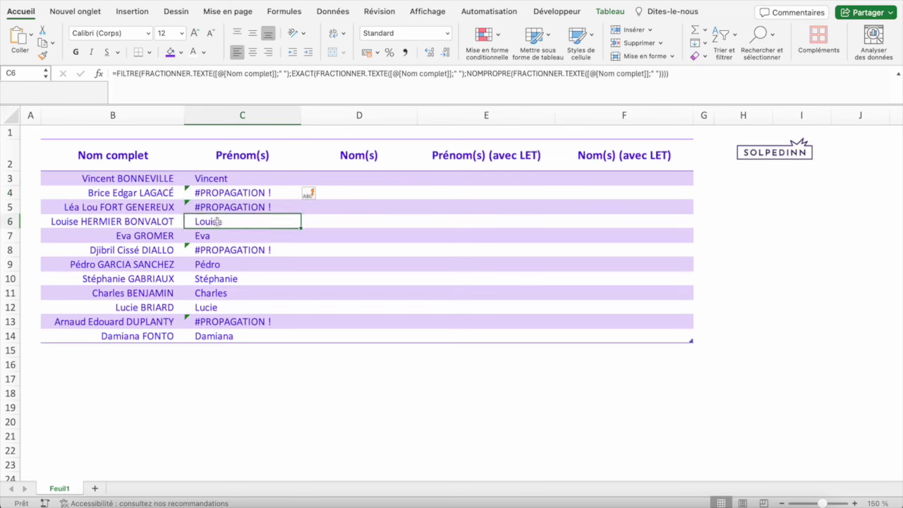
{"action": "left_click", "coordinate": [216, 180]}
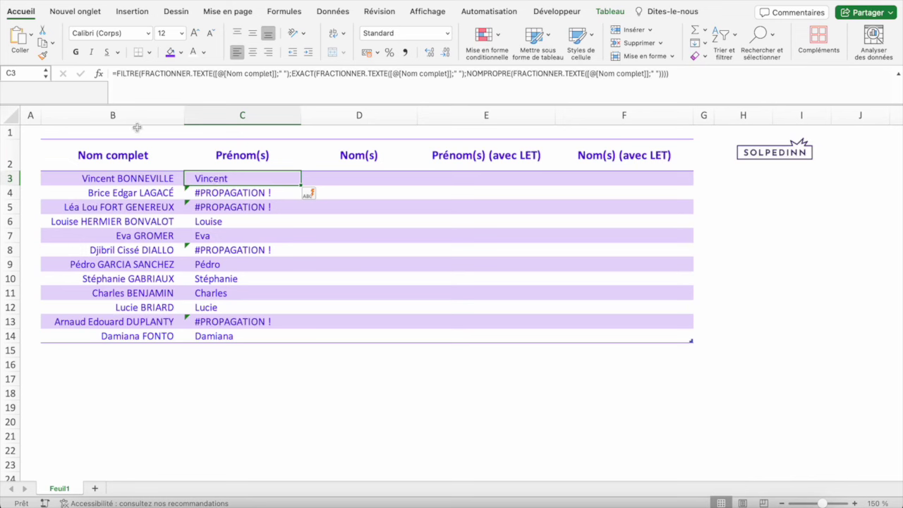
Wrap the C3 FILTRE formula in JOINDRE.TEXTE(" ";;…) so multiple first names join with spaces.
{"action": "left_click", "coordinate": [116, 73]}
{"action": "type", "text": "jo"}
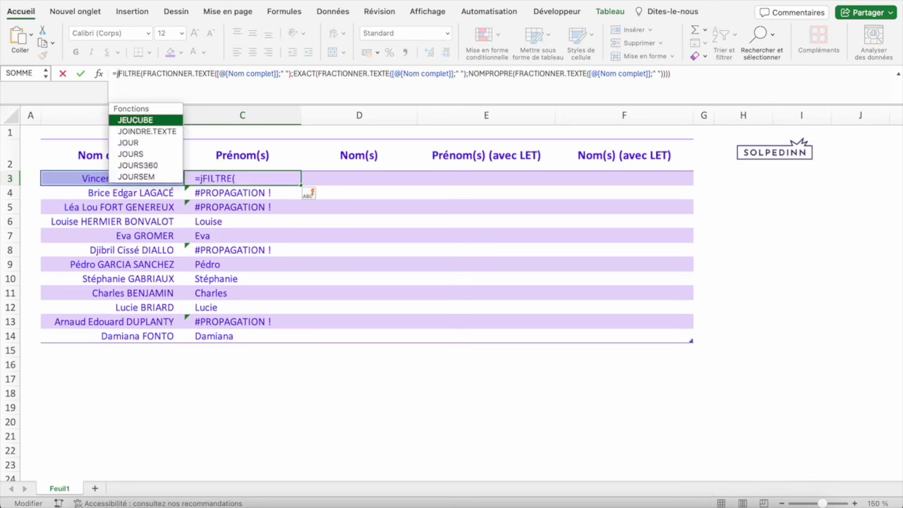
{"action": "type", "text": "in"}
{"action": "key", "text": "Tab"}
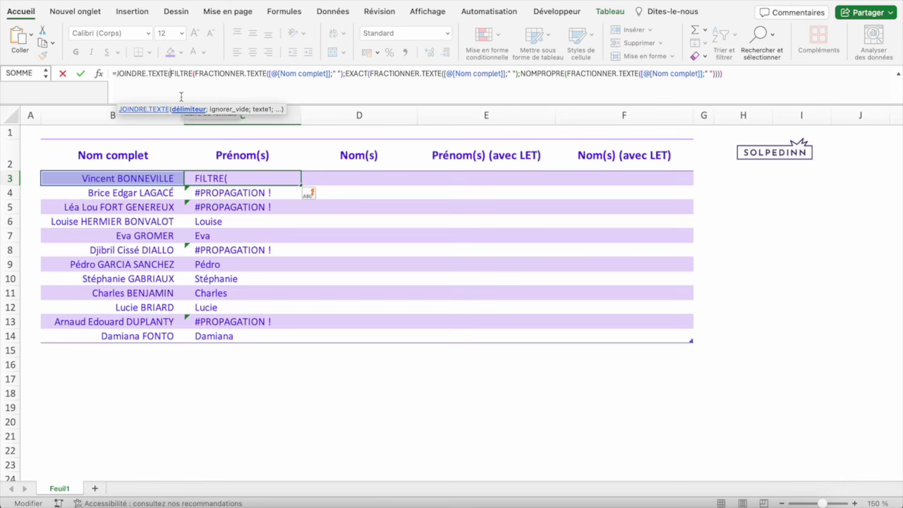
{"action": "type", "text": "\" \";"}
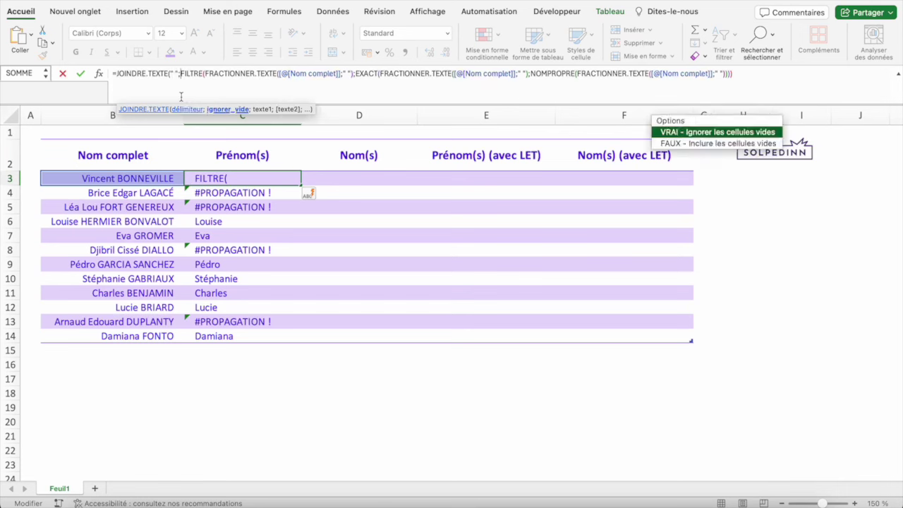
{"action": "type", "text": ";"}
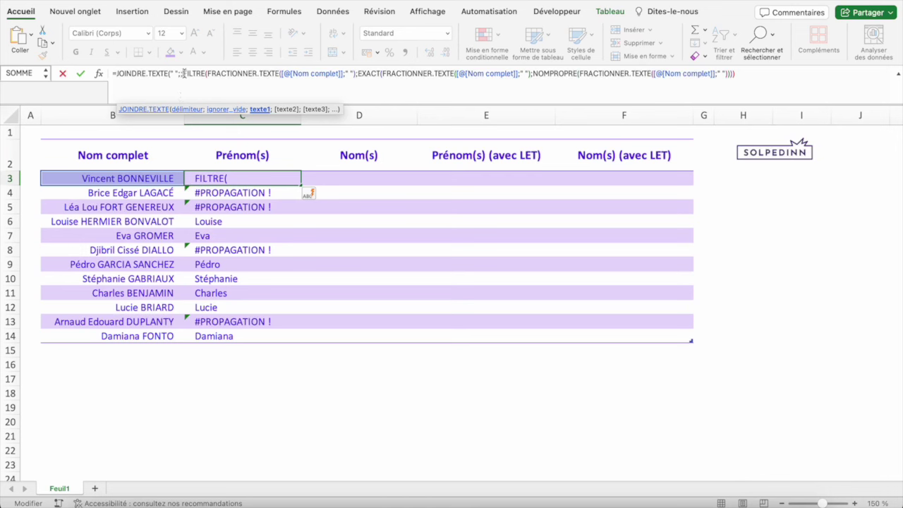
{"action": "left_click", "coordinate": [738, 73]}
{"action": "type", "text": ")"}
{"action": "key", "text": "Return"}
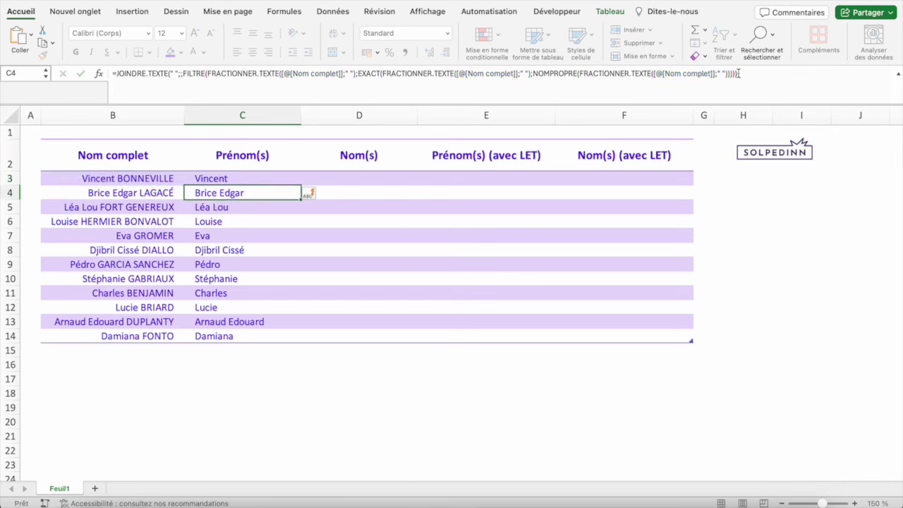
{"action": "key", "text": "Up"}
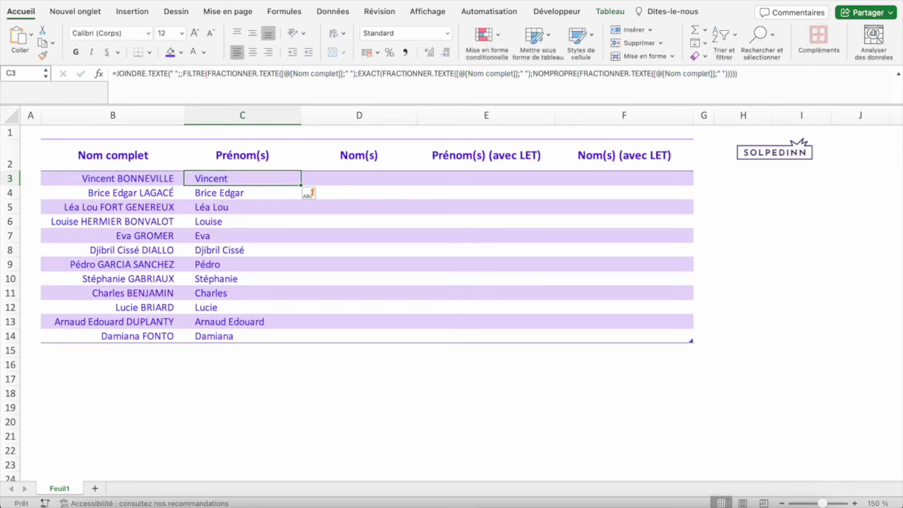
{"action": "left_click", "coordinate": [131, 184]}
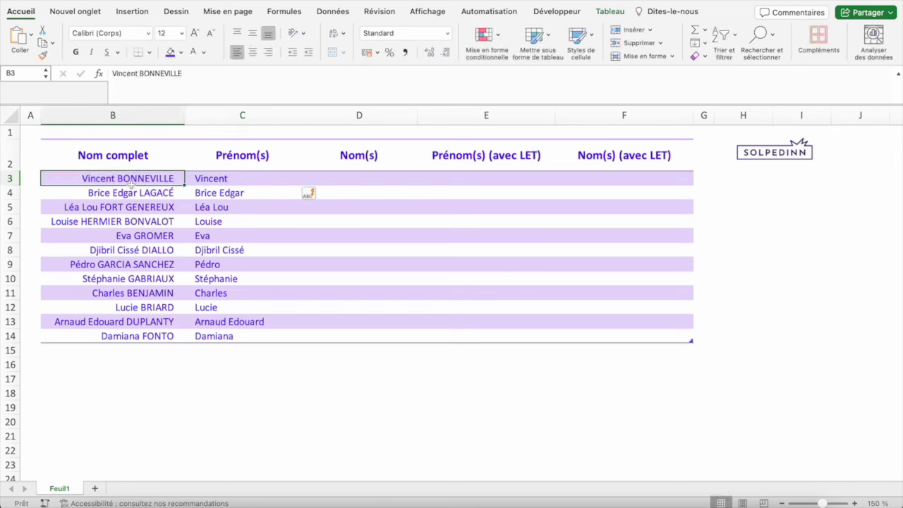
{"action": "left_click", "coordinate": [139, 73]}
{"action": "type", "text": "David"}
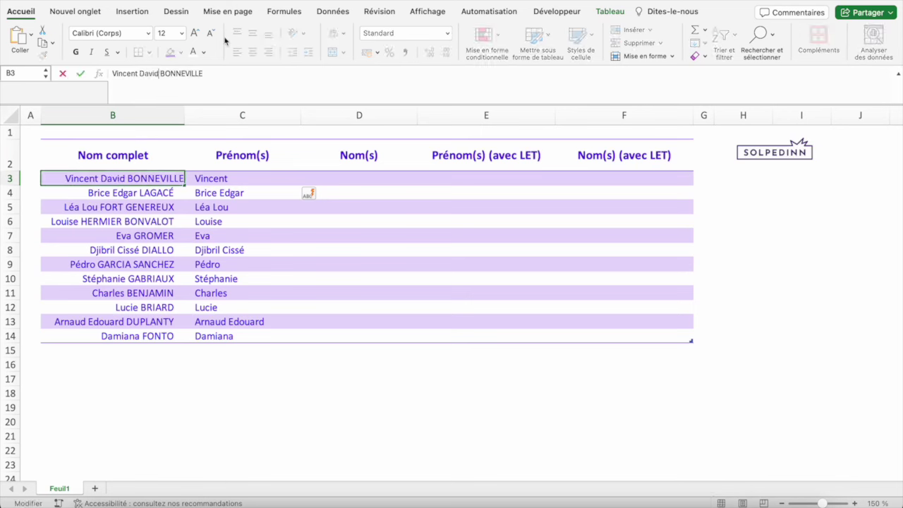
{"action": "key", "text": "Return"}
{"action": "key", "text": "Up"}
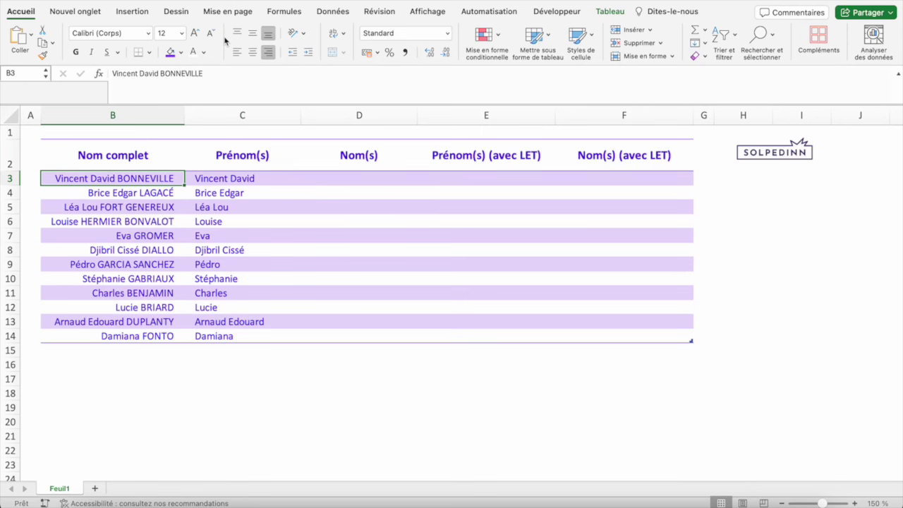
{"action": "left_click", "coordinate": [165, 74]}
{"action": "key", "text": "BackSpace"}
{"action": "key", "text": "BackSpace"}
{"action": "key", "text": "BackSpace"}
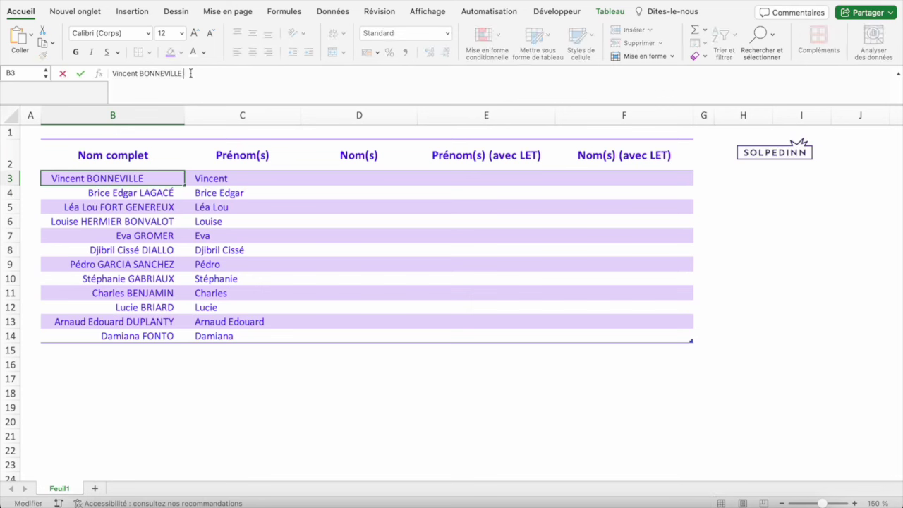
{"action": "type", "text": "David"}
{"action": "key", "text": "Return"}
{"action": "key", "text": "Up"}
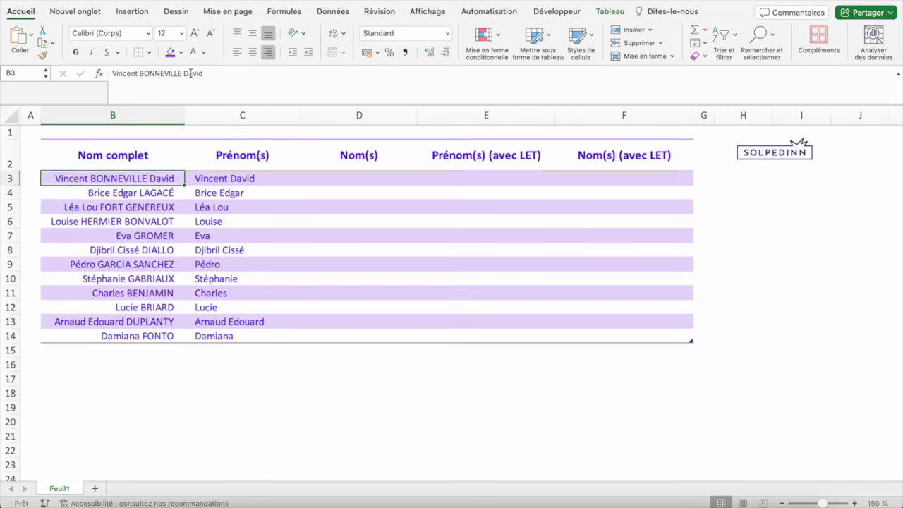
{"action": "left_click", "coordinate": [206, 76]}
{"action": "key", "text": "BackSpace"}
{"action": "key", "text": "BackSpace"}
{"action": "key", "text": "BackSpace"}
{"action": "key", "text": "BackSpace"}
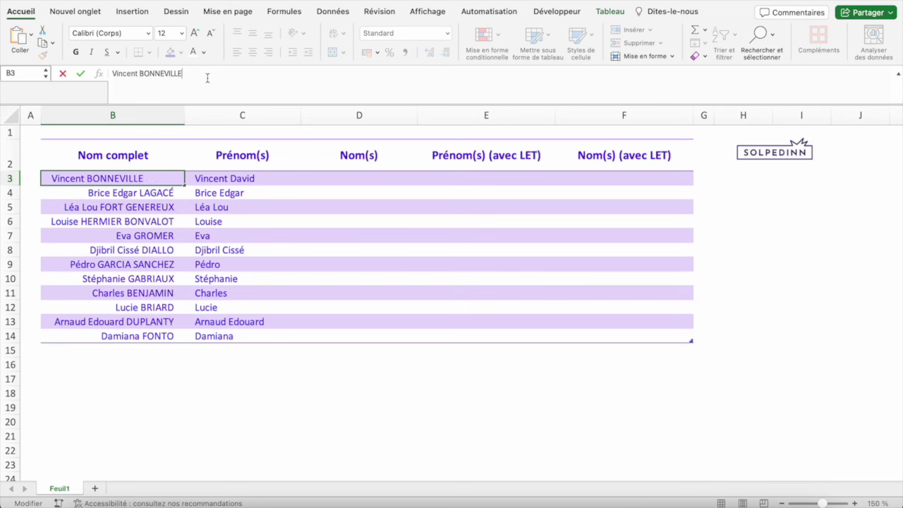
{"action": "key", "text": "Return"}
{"action": "key", "text": "Up"}
{"action": "key", "text": "Right"}
{"action": "key", "text": "Down"}
{"action": "key", "text": "Down"}
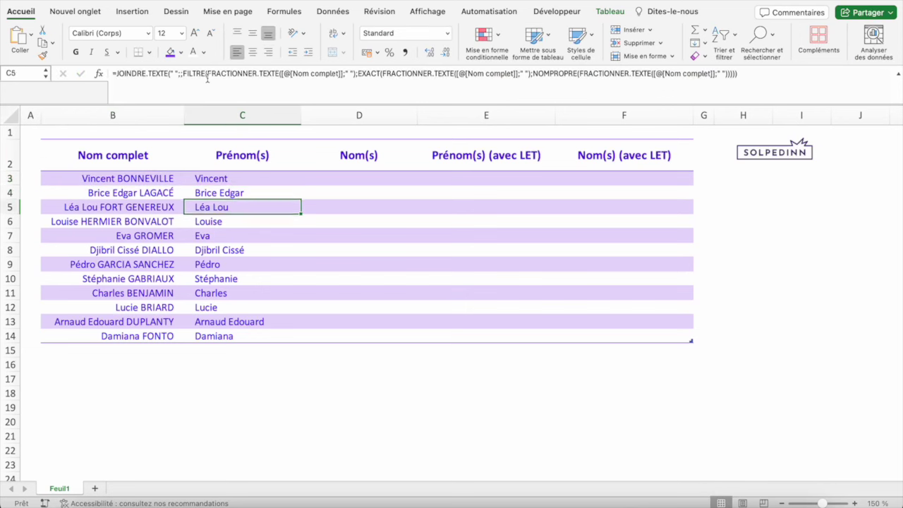
{"action": "key", "text": "Up"}
{"action": "key", "text": "Up"}
{"action": "key", "text": "Down"}
{"action": "key", "text": "Up"}
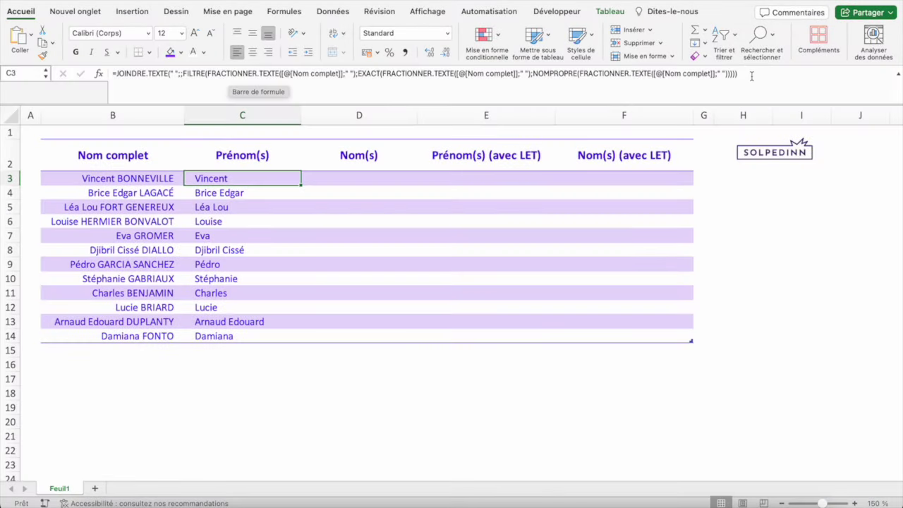
Copy the C3 first-name formula text into D3.
{"action": "mouse_move", "coordinate": [752, 73]}
{"action": "left_mouse_down"}
{"action": "mouse_move", "coordinate": [595, 57]}
{"action": "mouse_move", "coordinate": [90, 62]}
{"action": "left_mouse_up"}
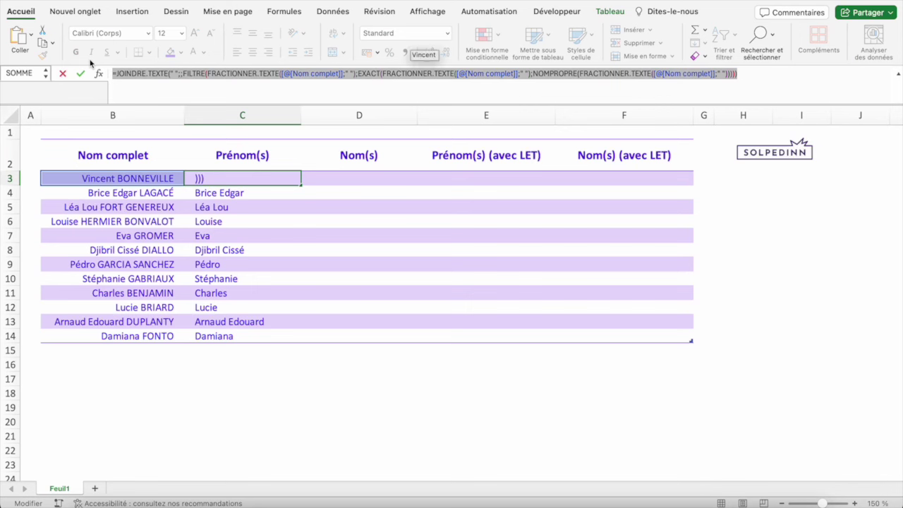
{"action": "key", "text": "Return"}
{"action": "key", "text": "Up"}
{"action": "key", "text": "Right"}
{"action": "left_click", "coordinate": [152, 76]}
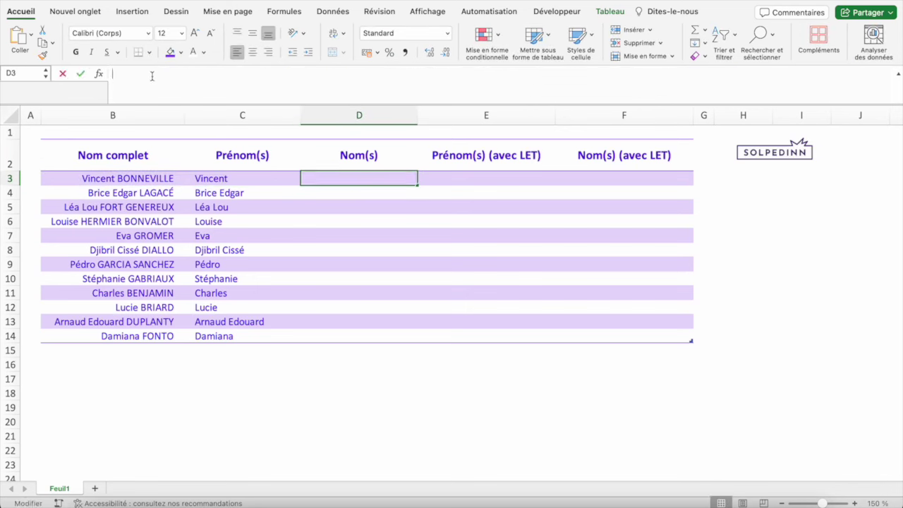
{"action": "key", "text": "ctrl+v"}
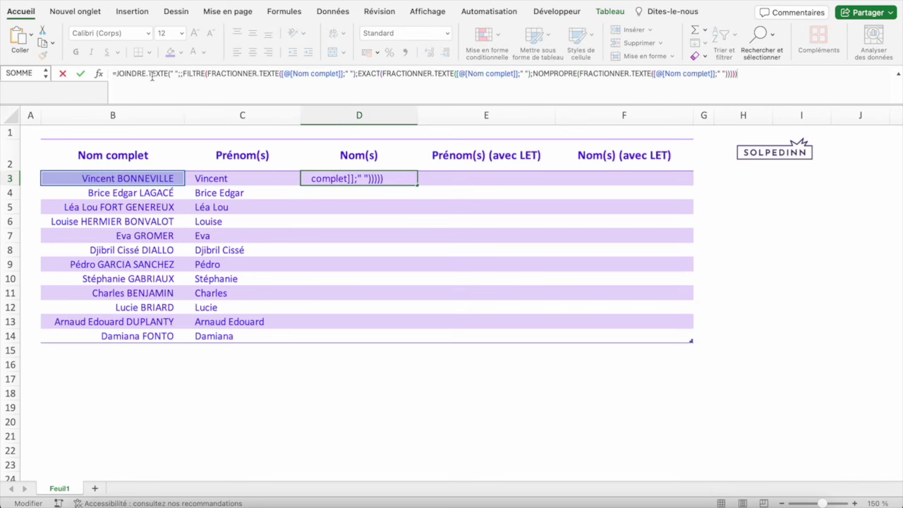
{"action": "key", "text": "Return"}
{"action": "key", "text": "Up"}
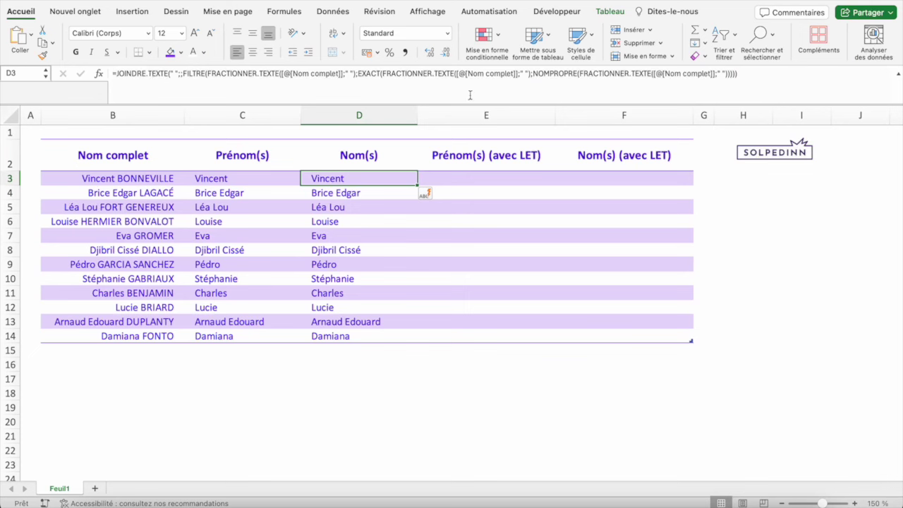
Replace NOMPROPRE with MAJUSCULE in the D3 formula to extract uppercase last names.
{"action": "left_click_drag", "start_coordinate": [532, 73], "coordinate": [577, 74]}
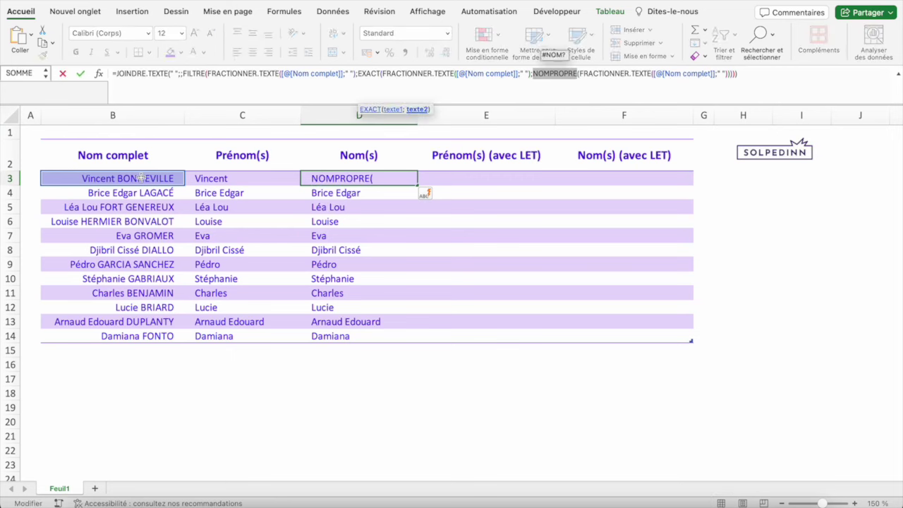
{"action": "type", "text": "maj"}
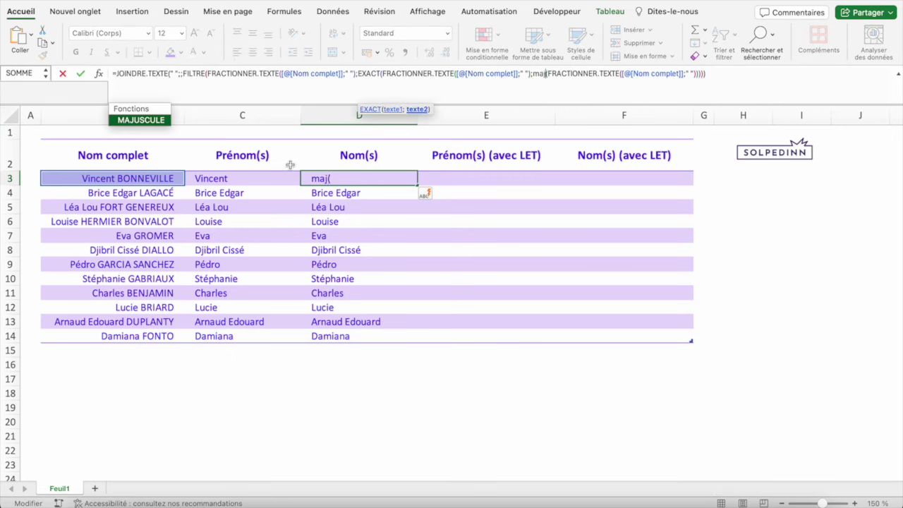
{"action": "type", "text": "uscule"}
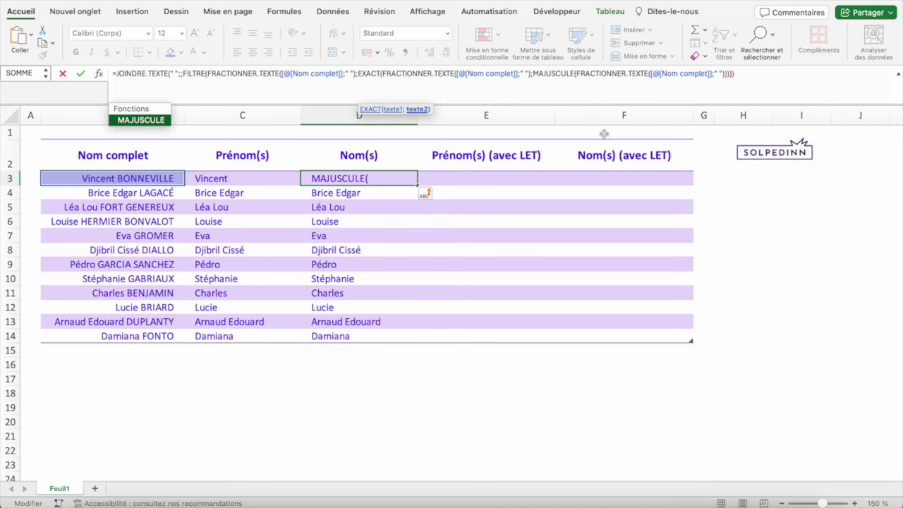
{"action": "key", "text": "Return"}
{"action": "key", "text": "Right"}
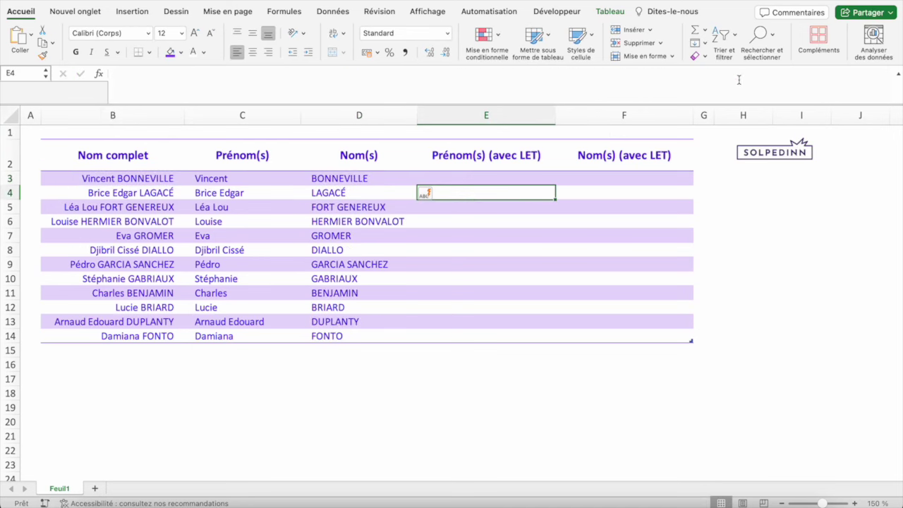
{"action": "key", "text": "Left"}
{"action": "key", "text": "Up"}
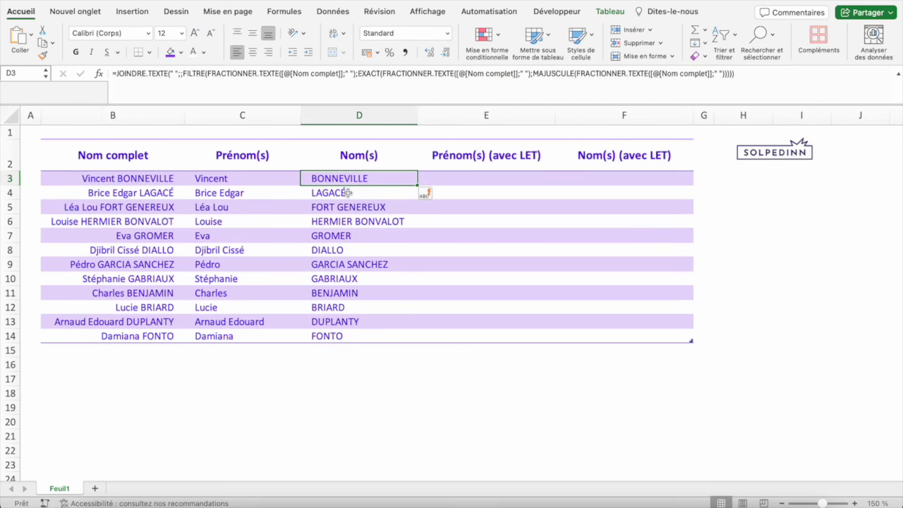
{"action": "left_click", "coordinate": [162, 192]}
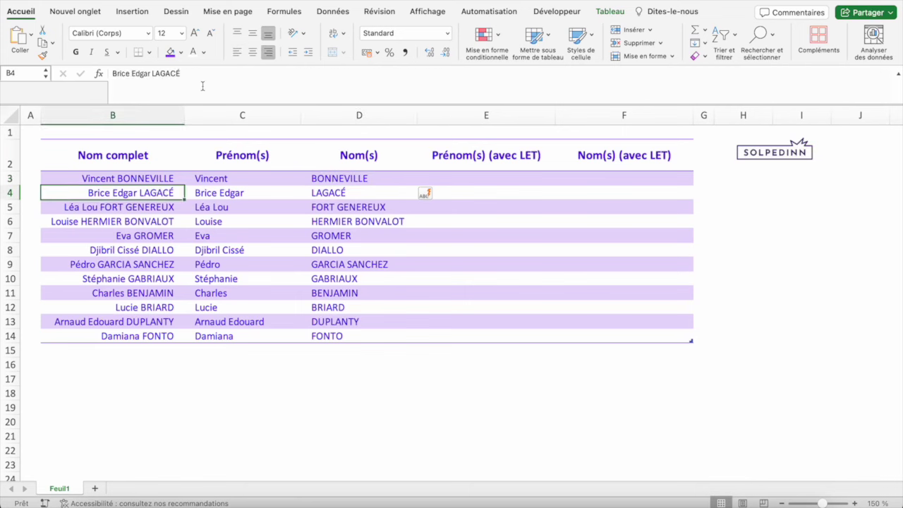
{"action": "left_click", "coordinate": [201, 83]}
{"action": "type", "text": "DIA"}
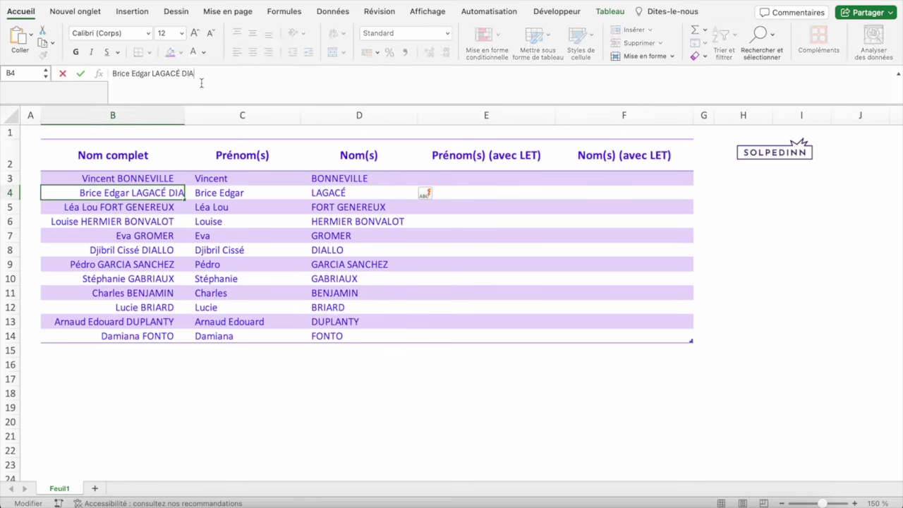
{"action": "type", "text": "LLO"}
{"action": "key", "text": "Return"}
{"action": "key", "text": "Up"}
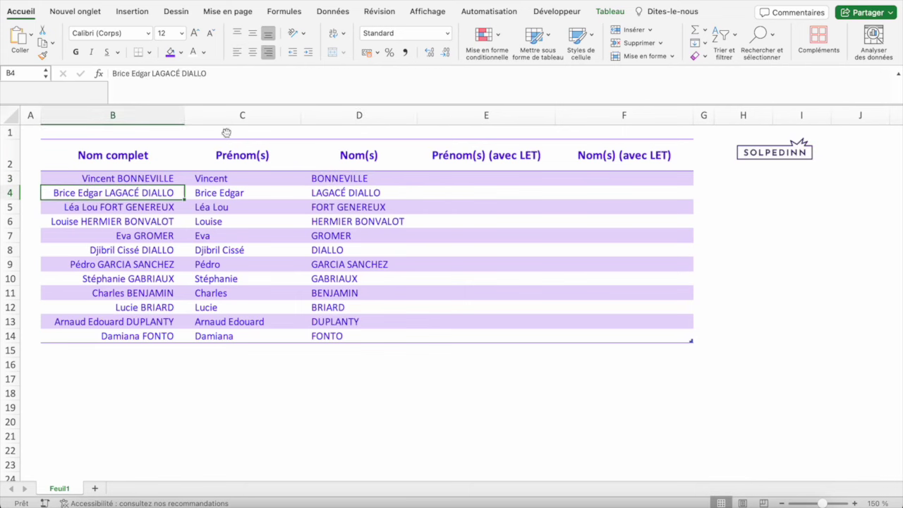
{"action": "left_click_drag", "start_coordinate": [206, 74], "coordinate": [183, 73]}
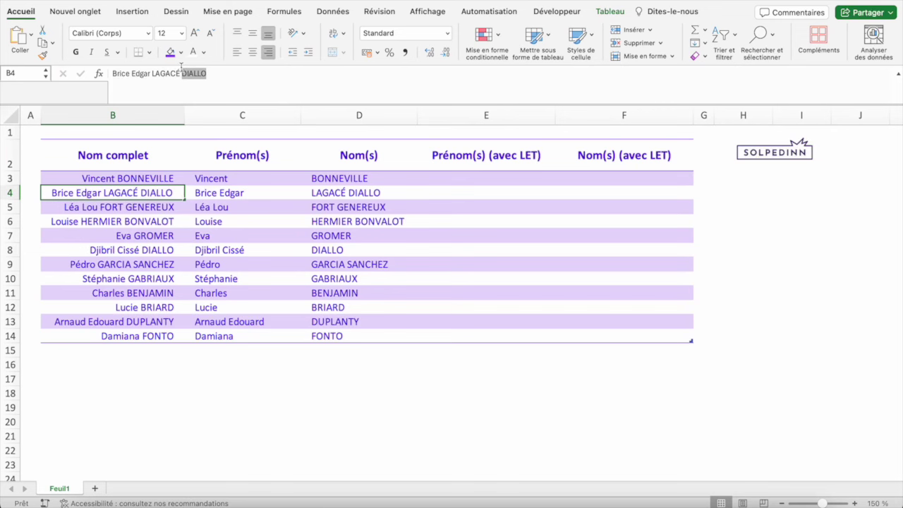
{"action": "key", "text": "BackSpace"}
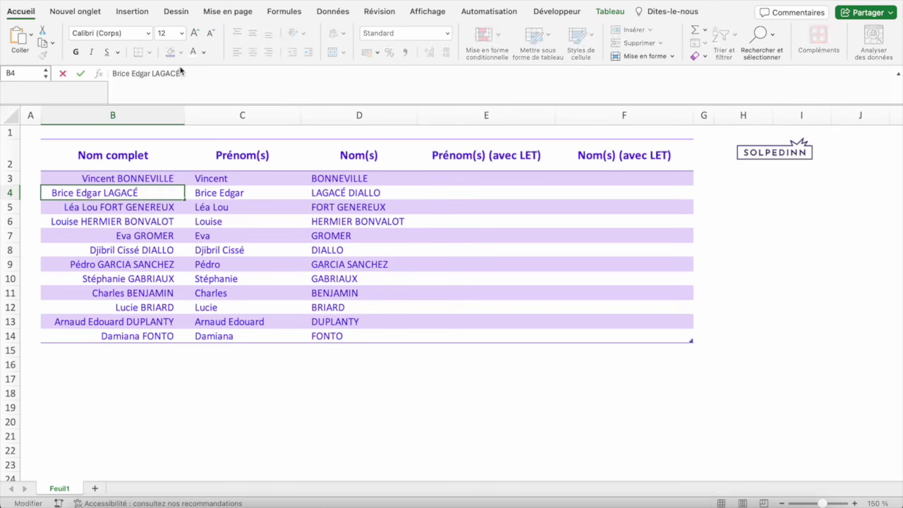
{"action": "key", "text": "Return"}
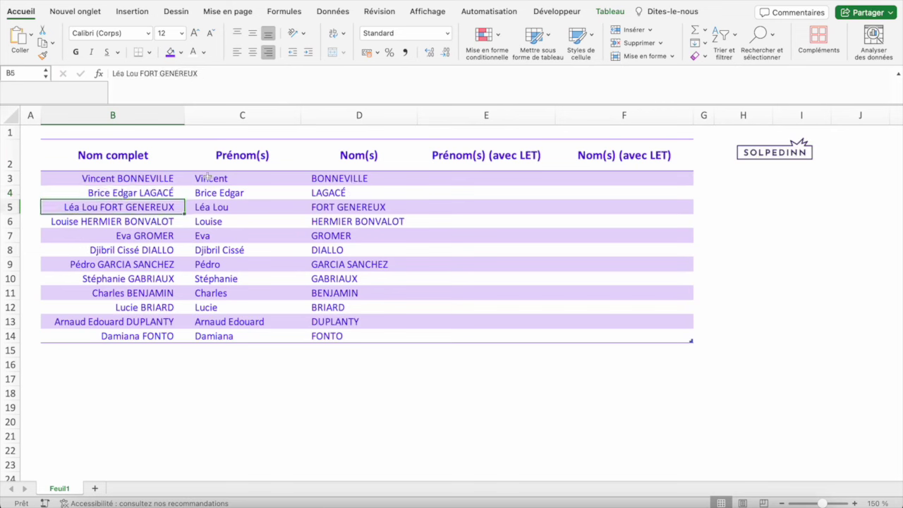
{"action": "left_click", "coordinate": [208, 178]}
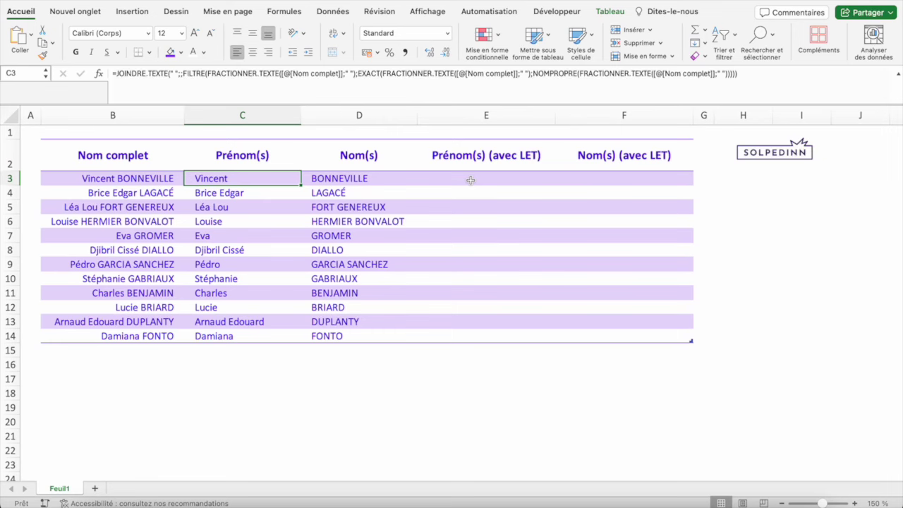
{"action": "left_click", "coordinate": [470, 181]}
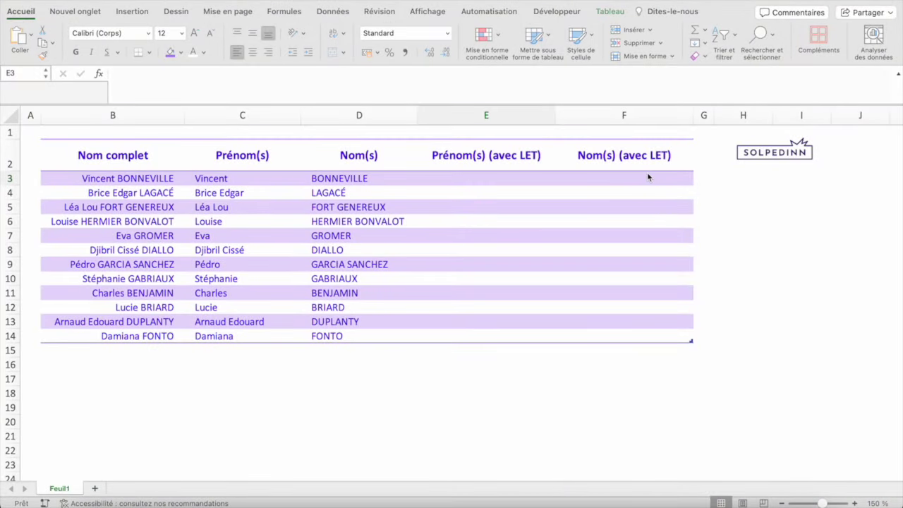
{"action": "left_click", "coordinate": [480, 182]}
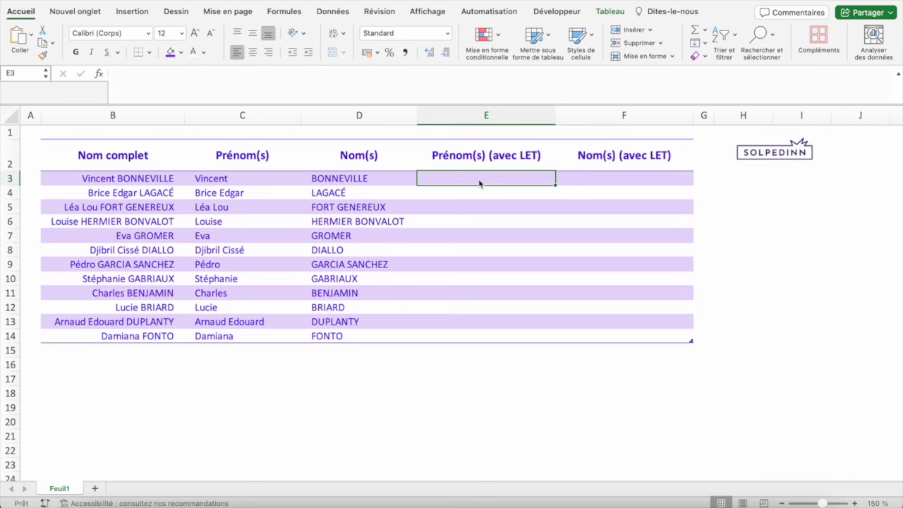
Enter =FRACTIONNER.TEXTE([@[Nom complet]];" ") in E3 to split each full name at spaces.
{"action": "type", "text": "=frac"}
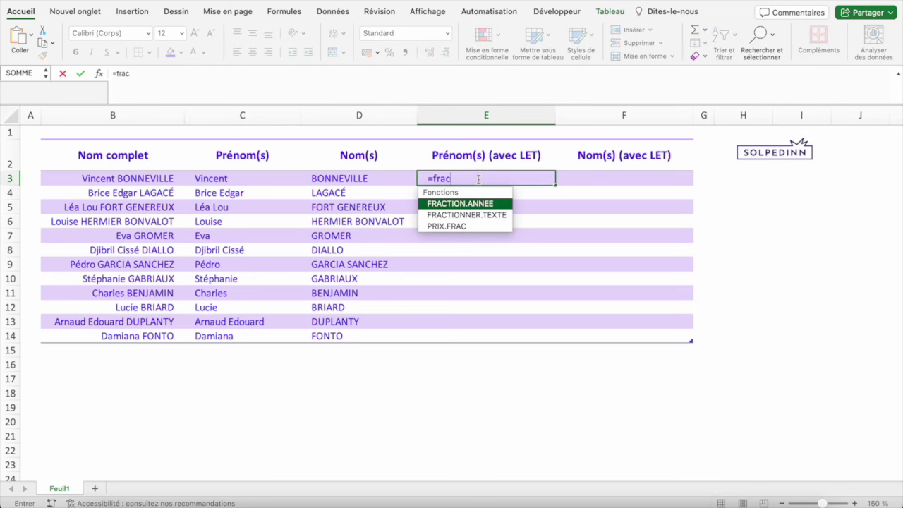
{"action": "type", "text": "tion"}
{"action": "key", "text": "Down"}
{"action": "key", "text": "Tab"}
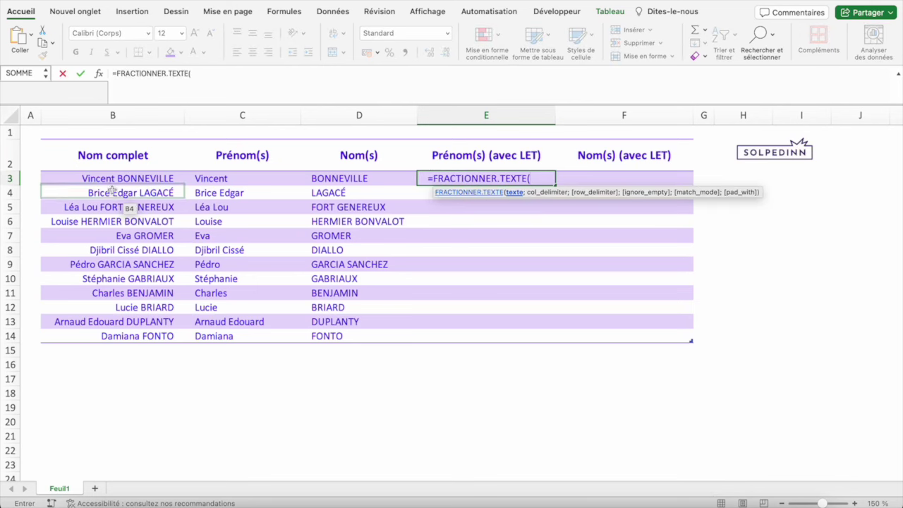
{"action": "left_click", "coordinate": [109, 179]}
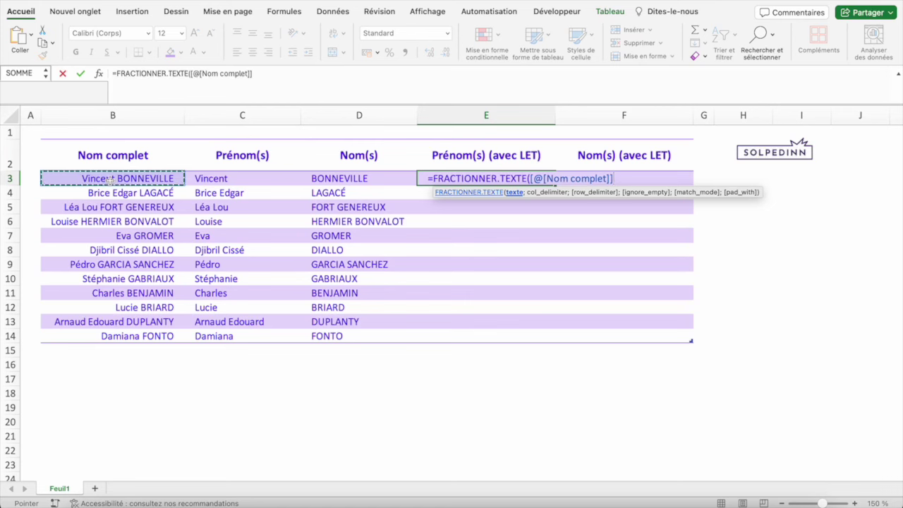
{"action": "type", "text": ";"}
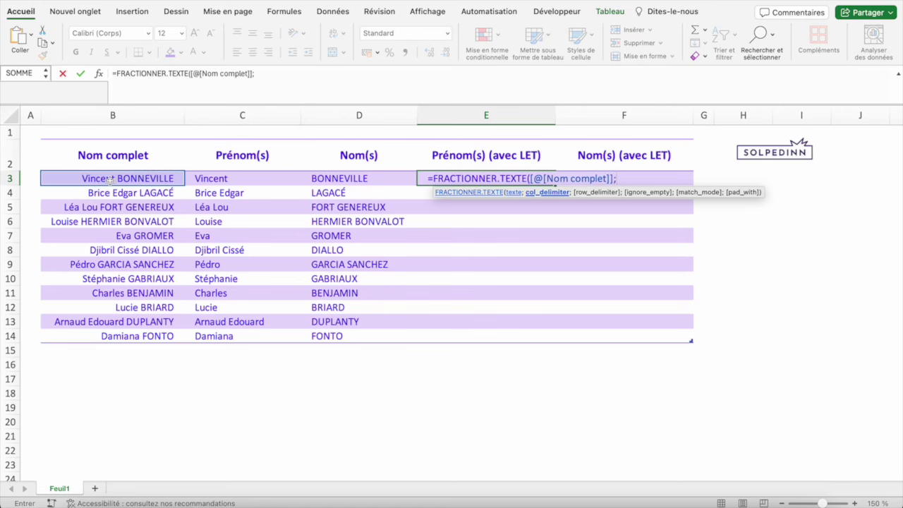
{"action": "type", "text": "\" \")"}
{"action": "key", "text": "ctrl+Return"}
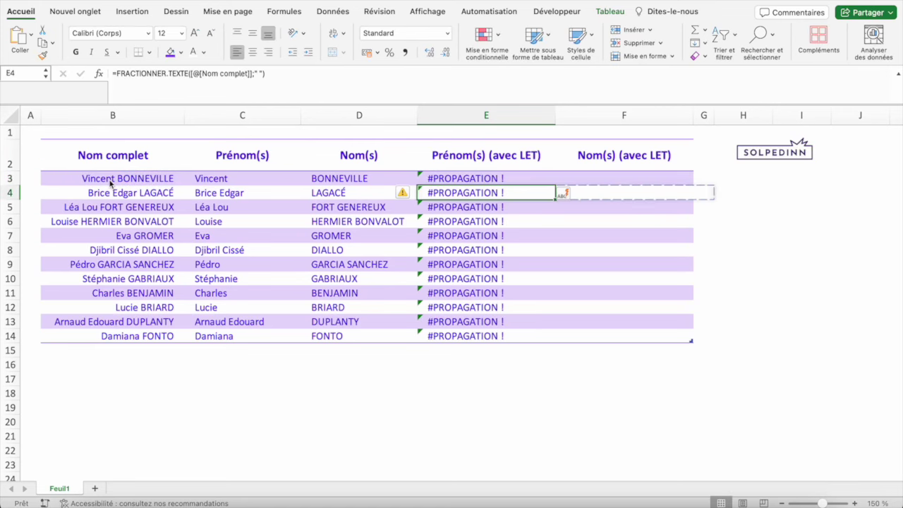
{"action": "key", "text": "Down"}
{"action": "key", "text": "Down"}
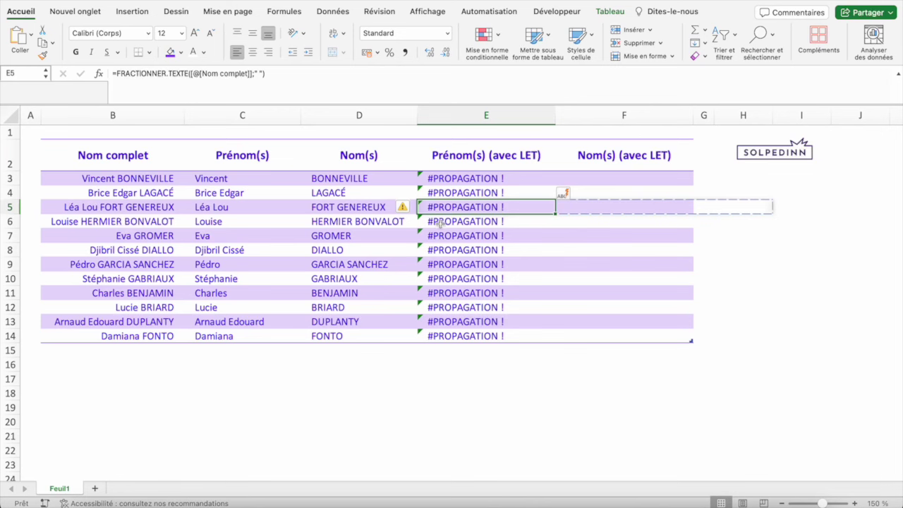
{"action": "left_click", "coordinate": [478, 180]}
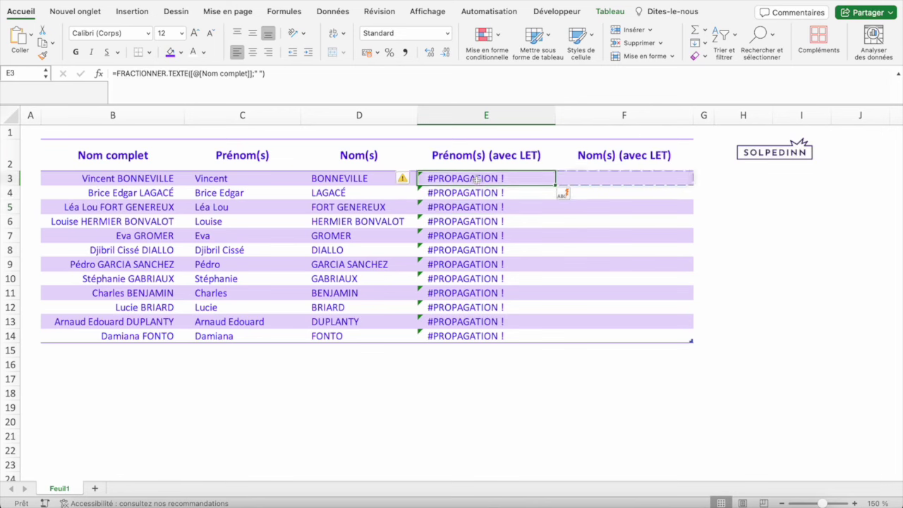
Rewrite E3 as =LET(f;FRACTIONNER.TEXTE(…); f) with f on a second line.
{"action": "left_click", "coordinate": [116, 73]}
{"action": "type", "text": "LET("}
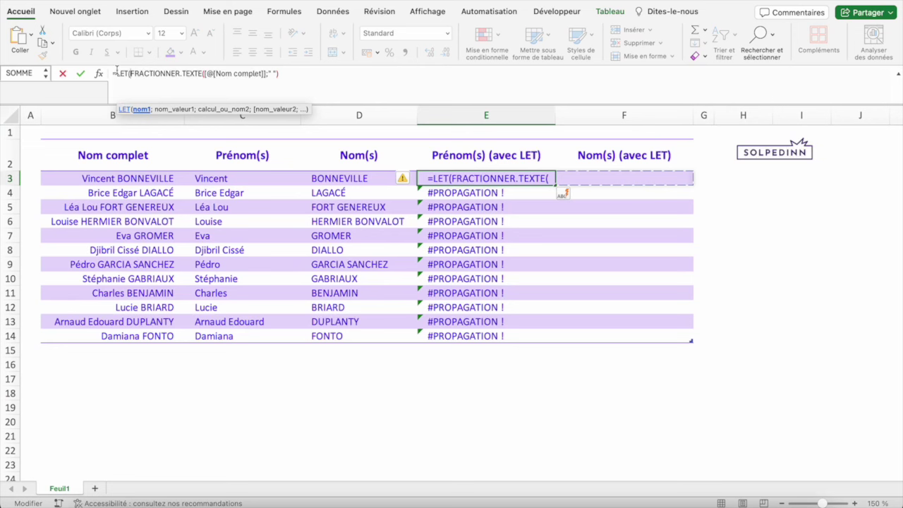
{"action": "type", "text": "f;"}
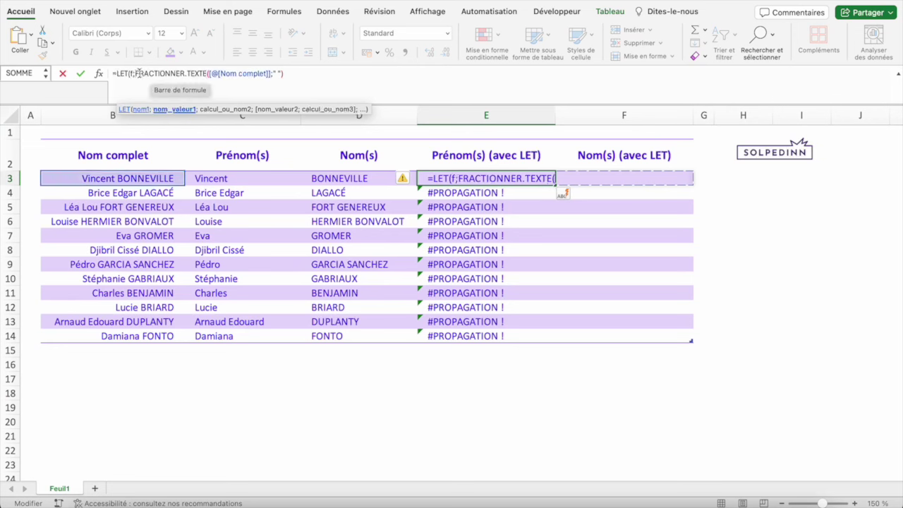
{"action": "left_click_drag", "start_coordinate": [135, 73], "coordinate": [284, 73]}
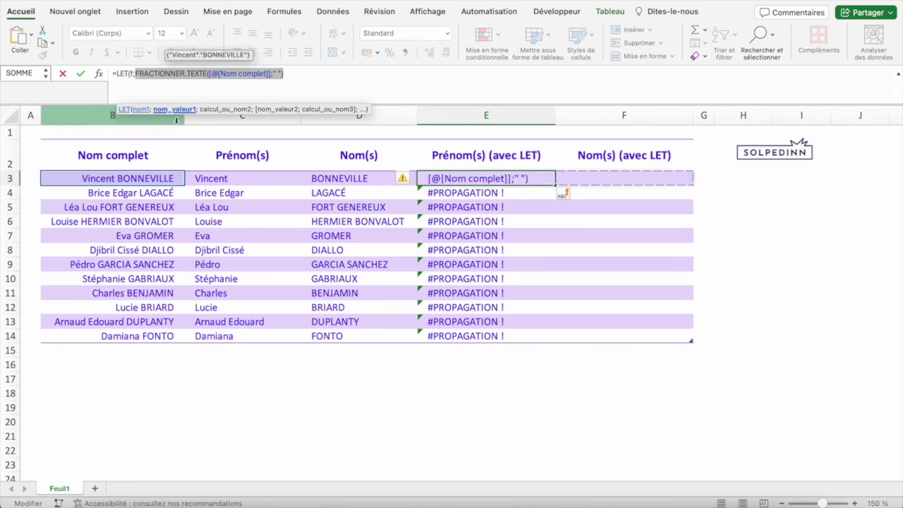
{"action": "left_click", "coordinate": [308, 75]}
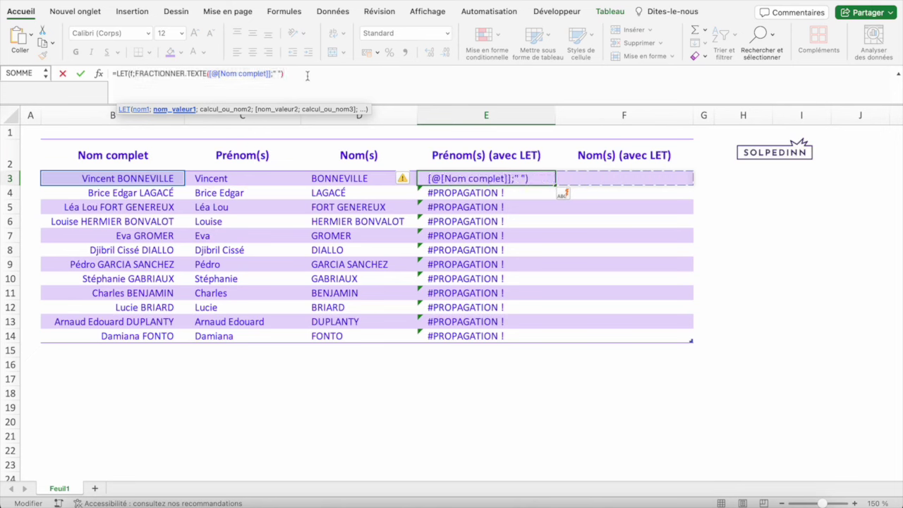
{"action": "type", "text": ";"}
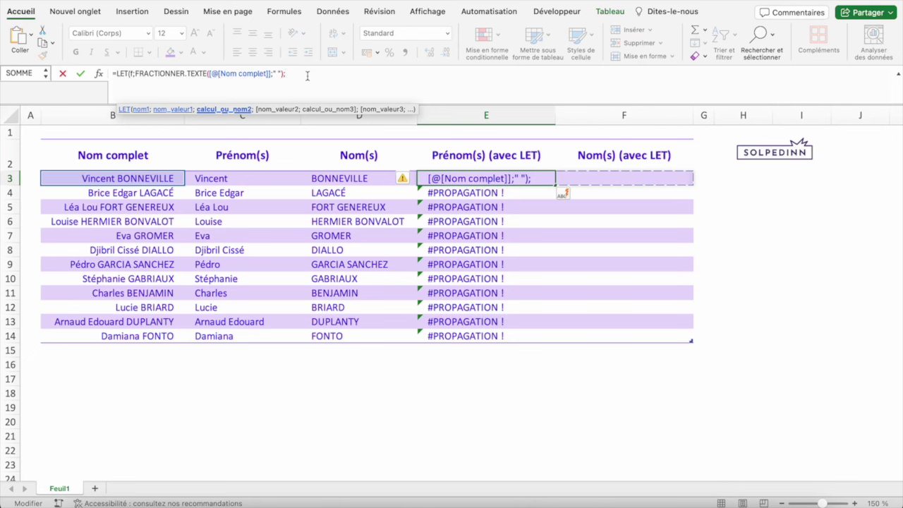
{"action": "key", "text": "alt+Return"}
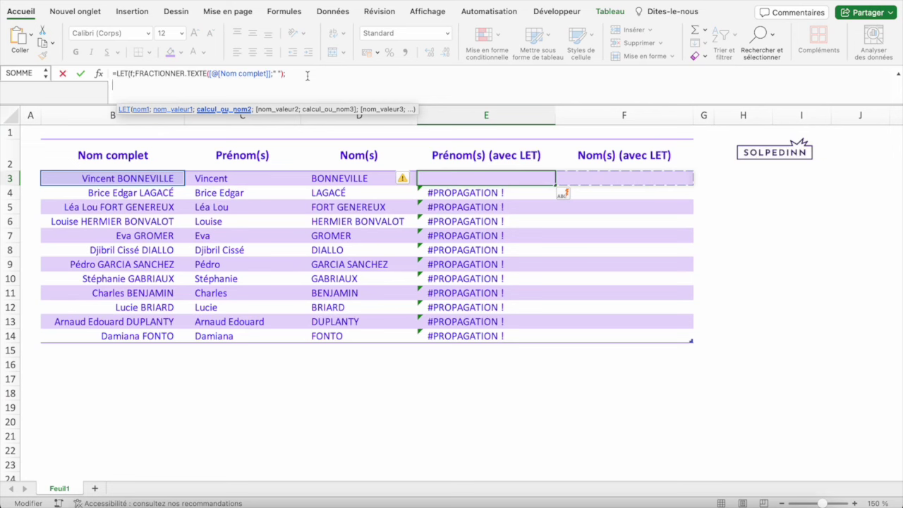
{"action": "type", "text": "f"}
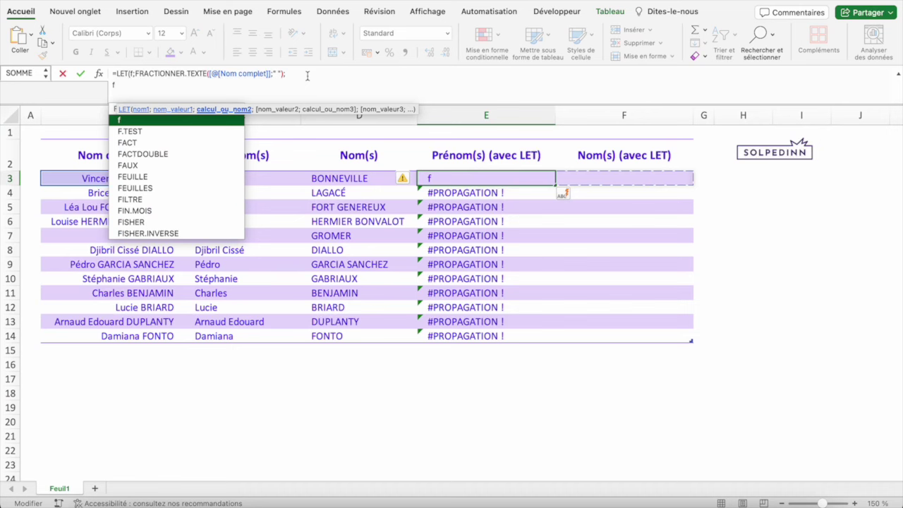
{"action": "type", "text": ")"}
{"action": "key", "text": "Return"}
{"action": "key", "text": "Up"}
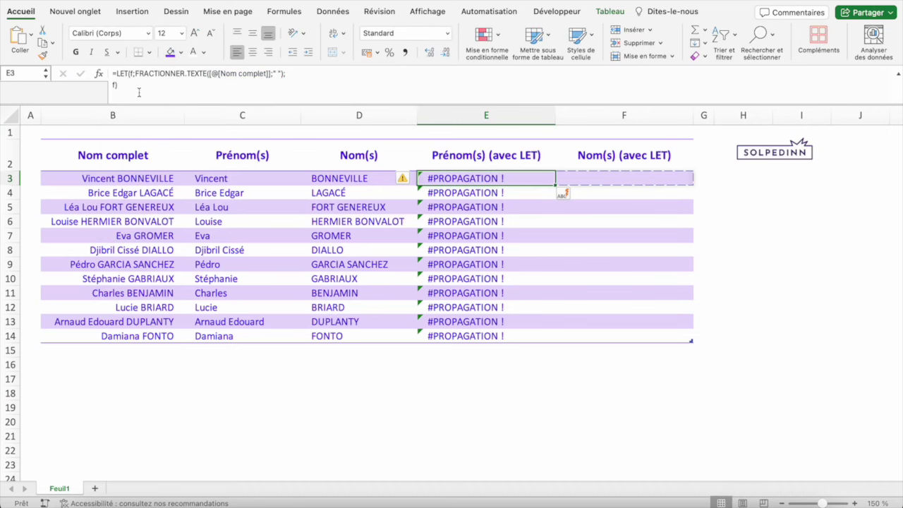
Replace the placeholder f) on the second line with a FILTRE( call.
{"action": "left_click", "coordinate": [113, 85]}
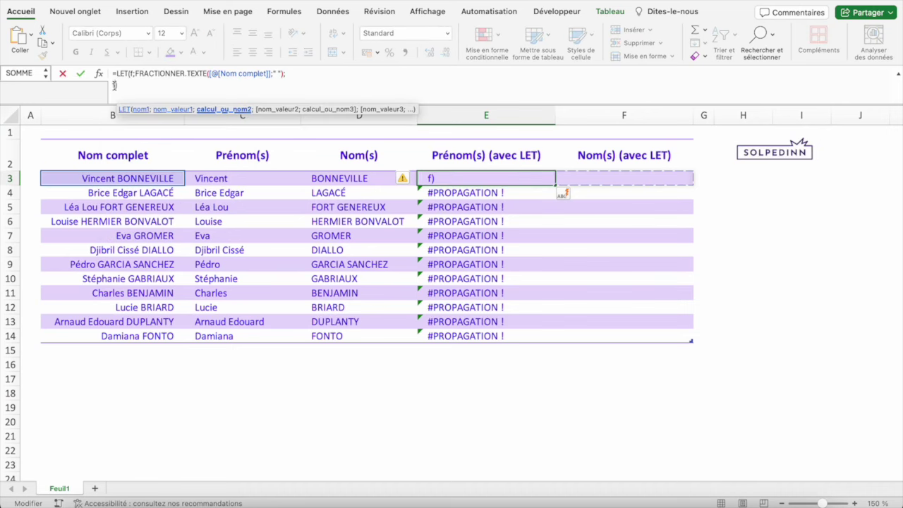
{"action": "key", "text": "BackSpace"}
{"action": "key", "text": "BackSpace"}
{"action": "type", "text": "fi"}
{"action": "key", "text": "Tab"}
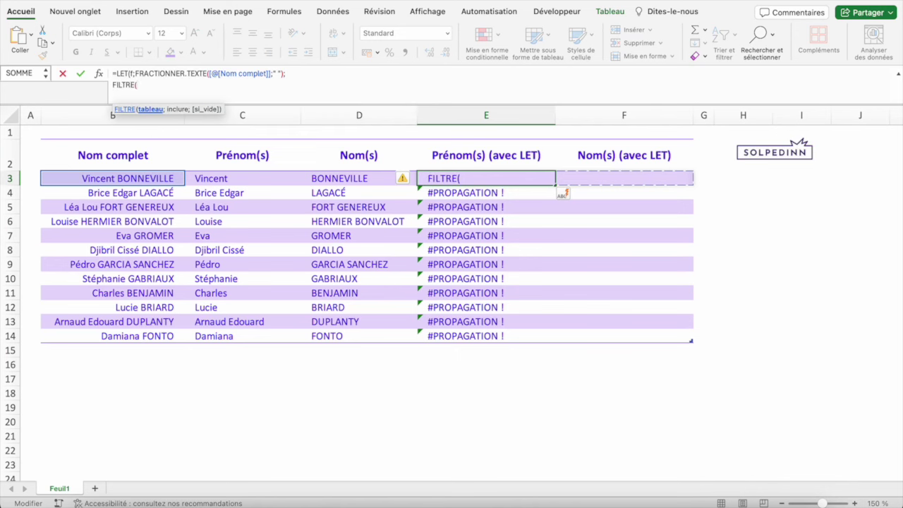
Complete the LET calculation as FILTRE(f;EXACT(f;NOMPROPRE(f))) and commit it.
{"action": "type", "text": "f;"}
{"action": "type", "text": "exac"}
{"action": "key", "text": "Tab"}
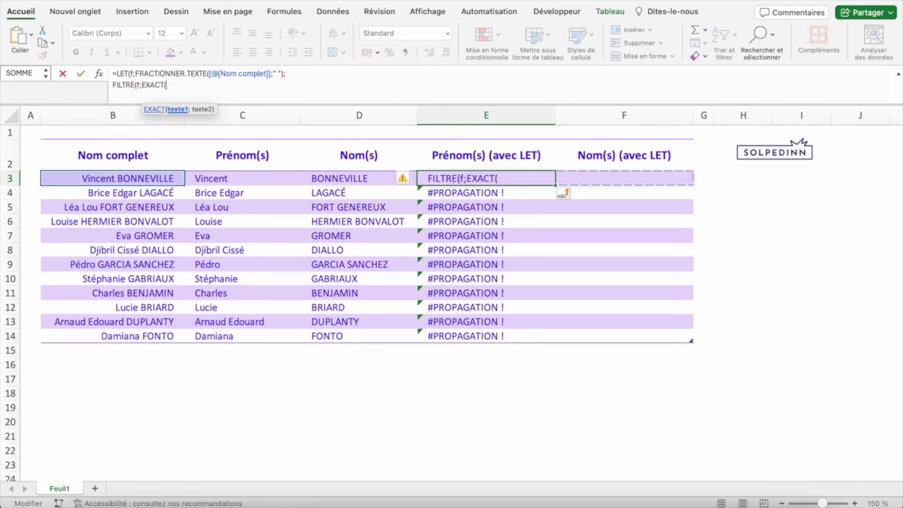
{"action": "type", "text": "f"}
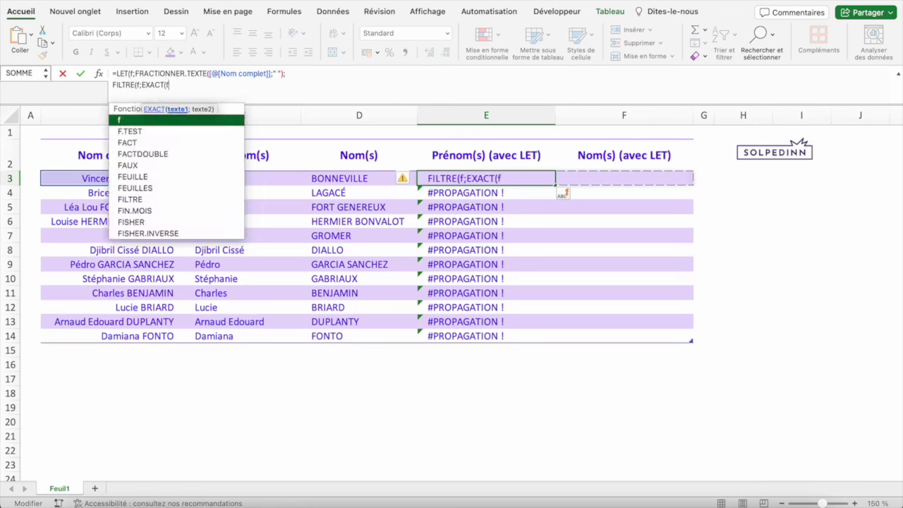
{"action": "type", "text": ";nom"}
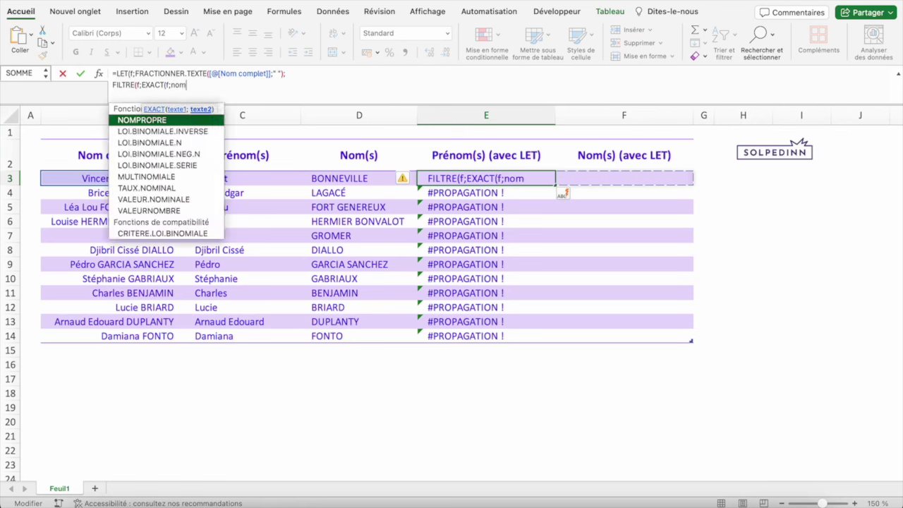
{"action": "type", "text": "pro"}
{"action": "key", "text": "Tab"}
{"action": "type", "text": "f"}
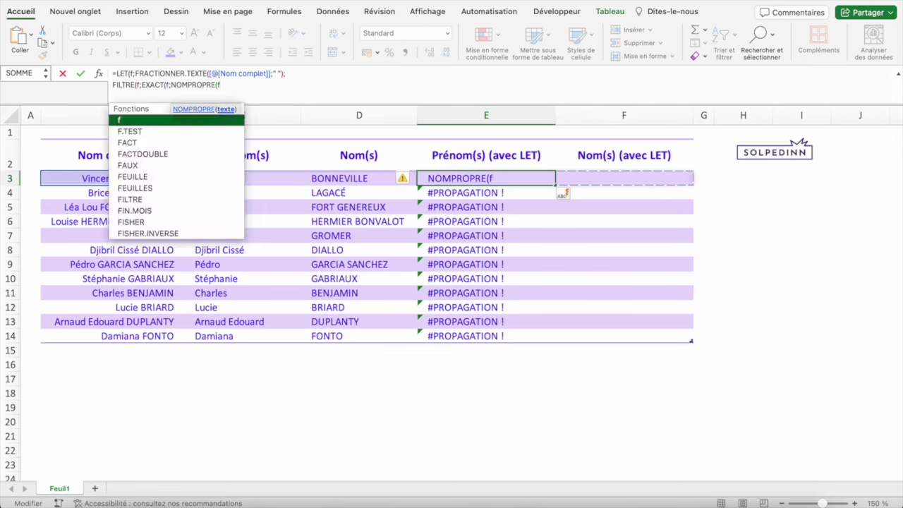
{"action": "type", "text": ")"}
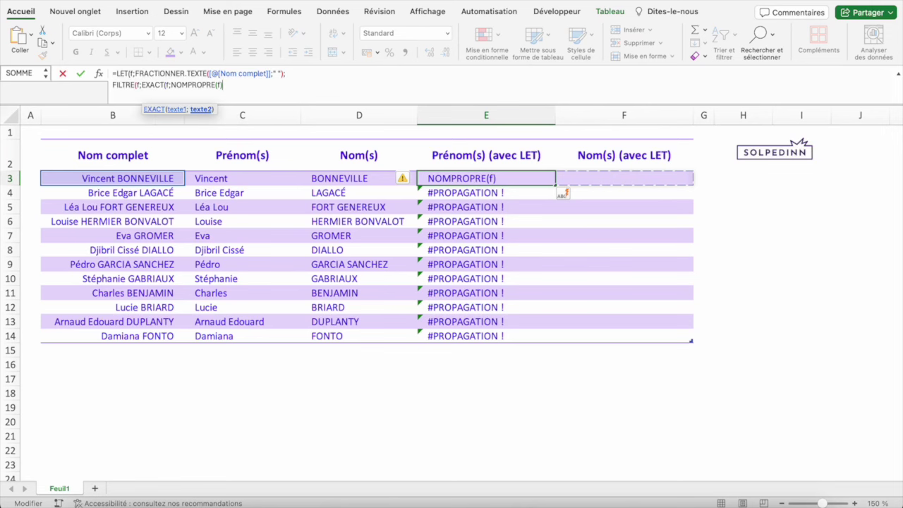
{"action": "type", "text": ")"}
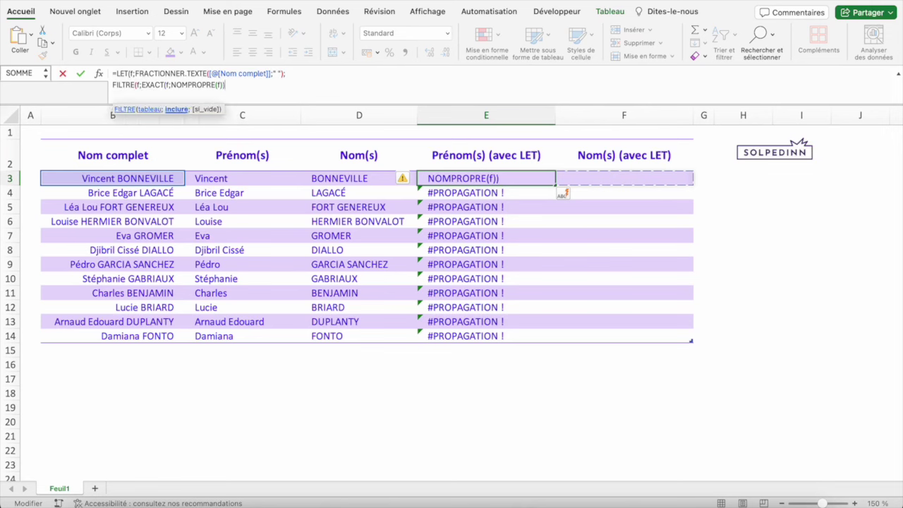
{"action": "type", "text": ")"}
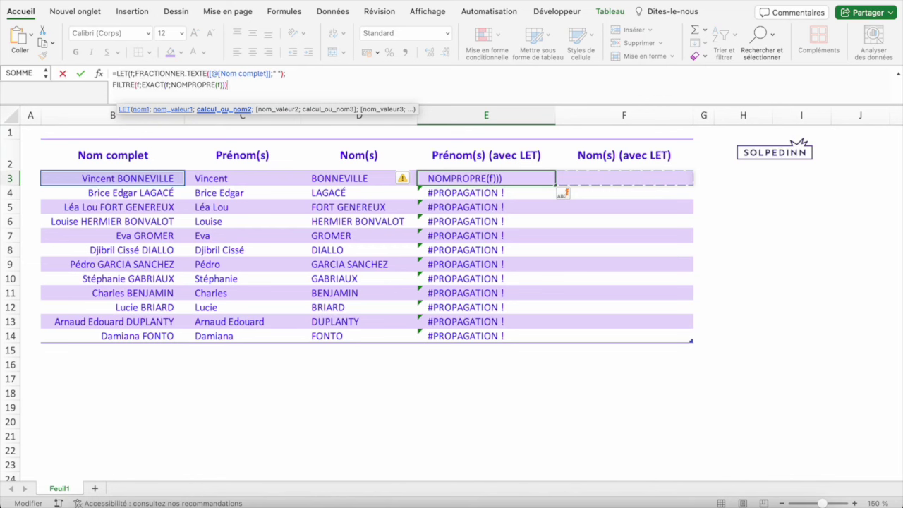
{"action": "type", "text": ")"}
{"action": "key", "text": "Return"}
{"action": "key", "text": "Up"}
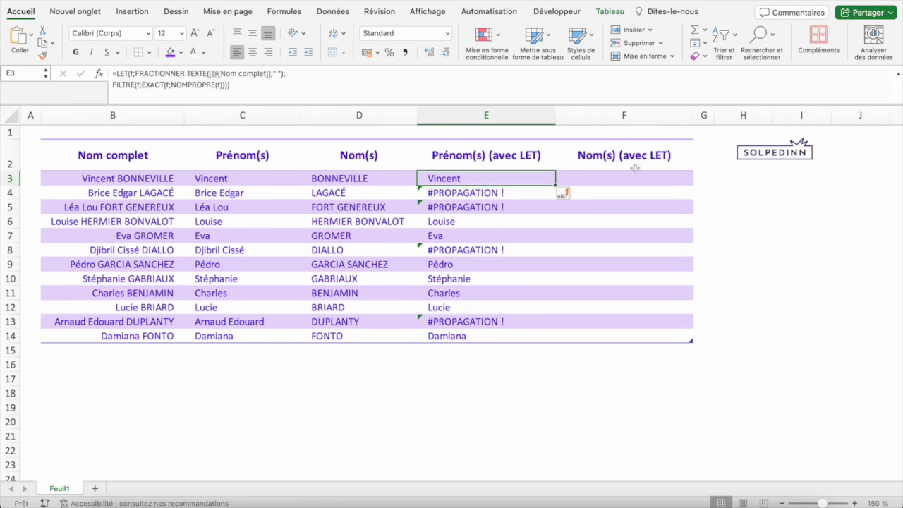
Wrap the FILTRE in JOINDRE.TEXTE(" ";;…) so column E shows compound first names like Brice Edgar.
{"action": "left_click", "coordinate": [113, 85]}
{"action": "type", "text": "joi"}
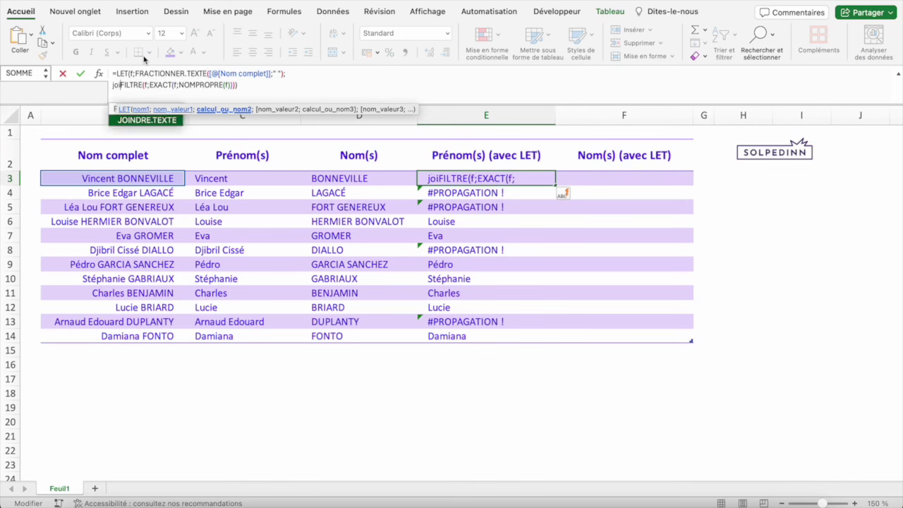
{"action": "type", "text": "nd"}
{"action": "key", "text": "Tab"}
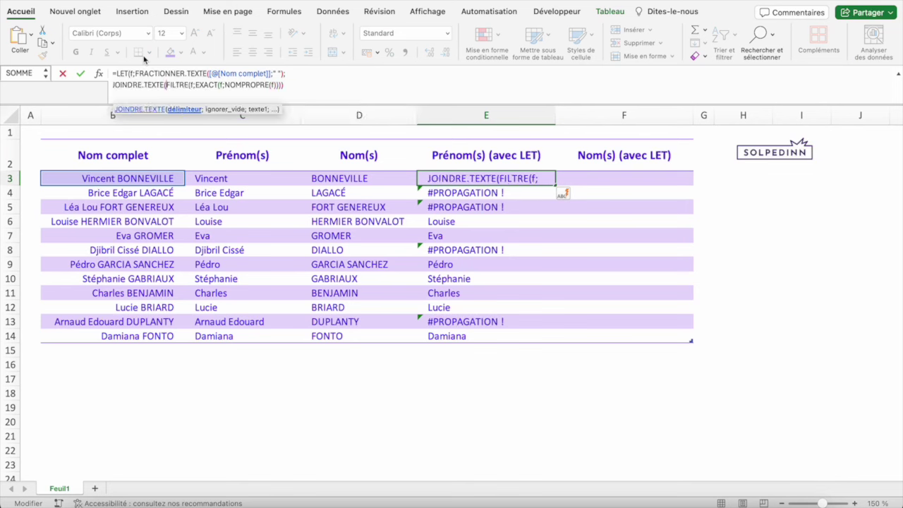
{"action": "type", "text": "\" \""}
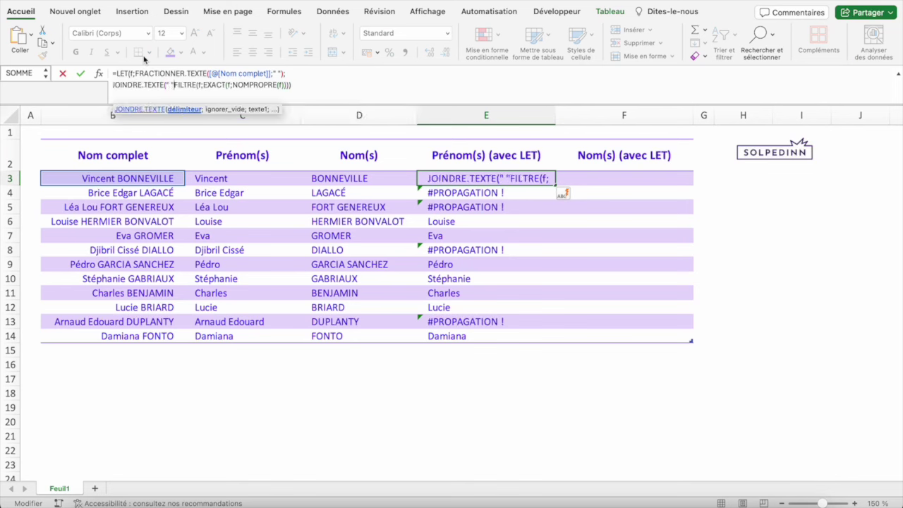
{"action": "type", "text": ";"}
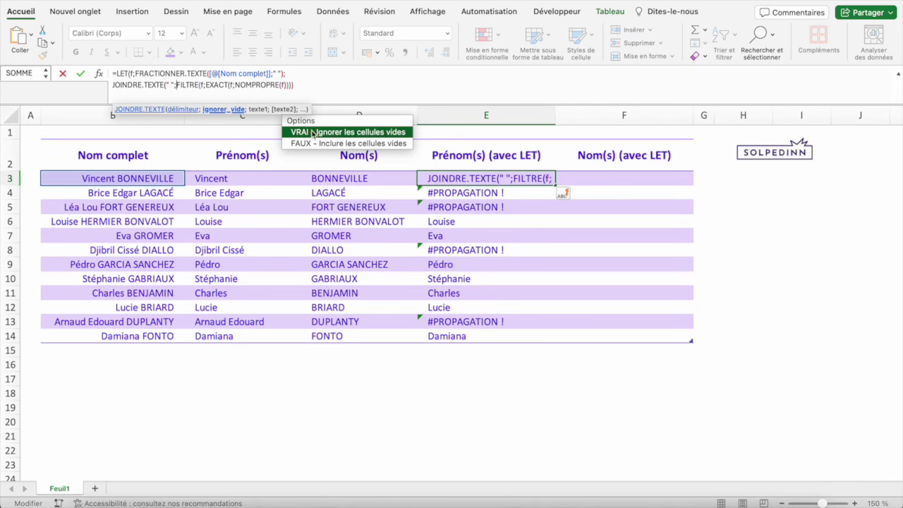
{"action": "type", "text": ";"}
{"action": "left_click", "coordinate": [308, 88]}
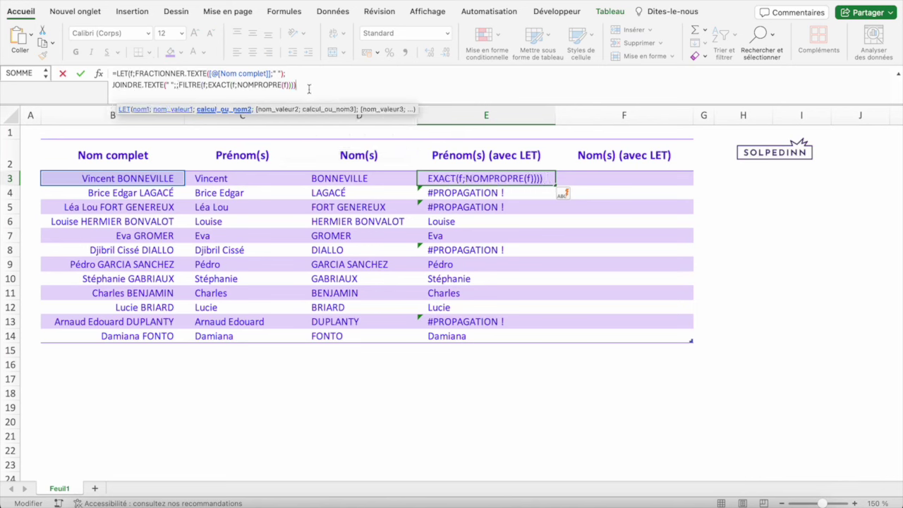
{"action": "type", "text": ")"}
{"action": "key", "text": "Return"}
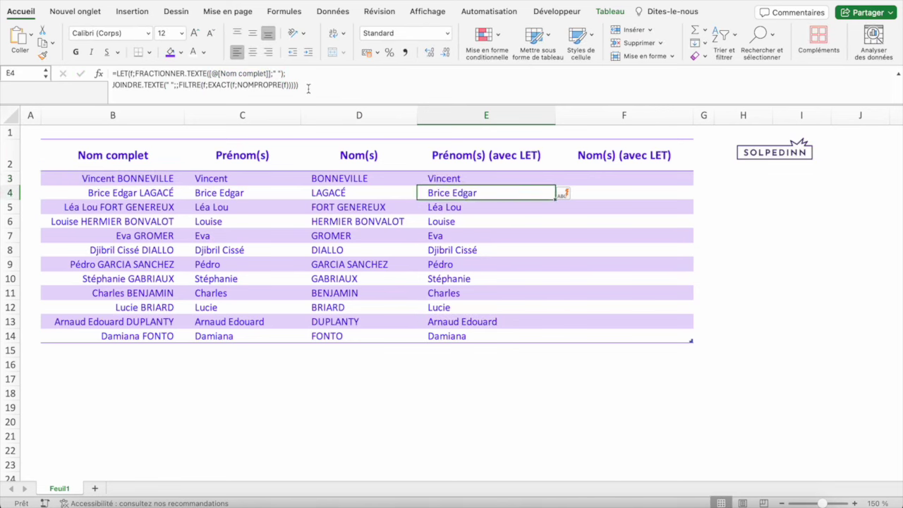
{"action": "key", "text": "Up"}
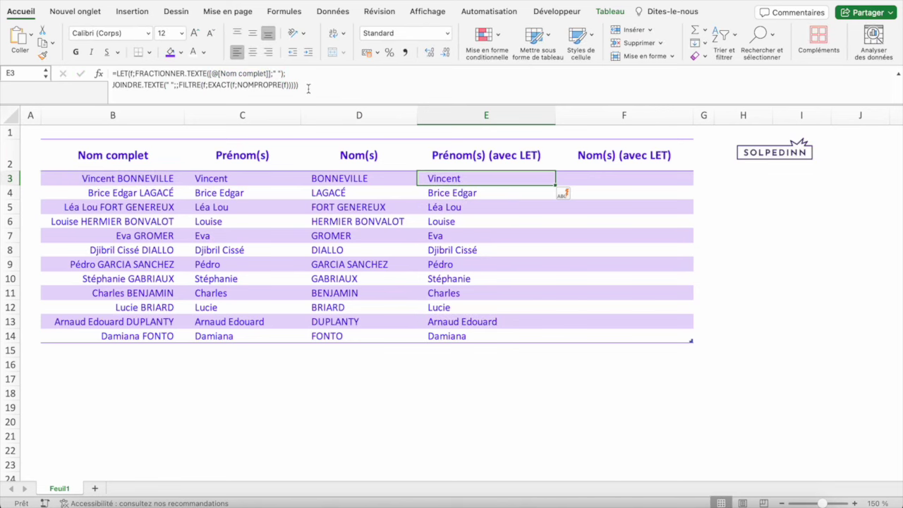
{"action": "left_click", "coordinate": [118, 192]}
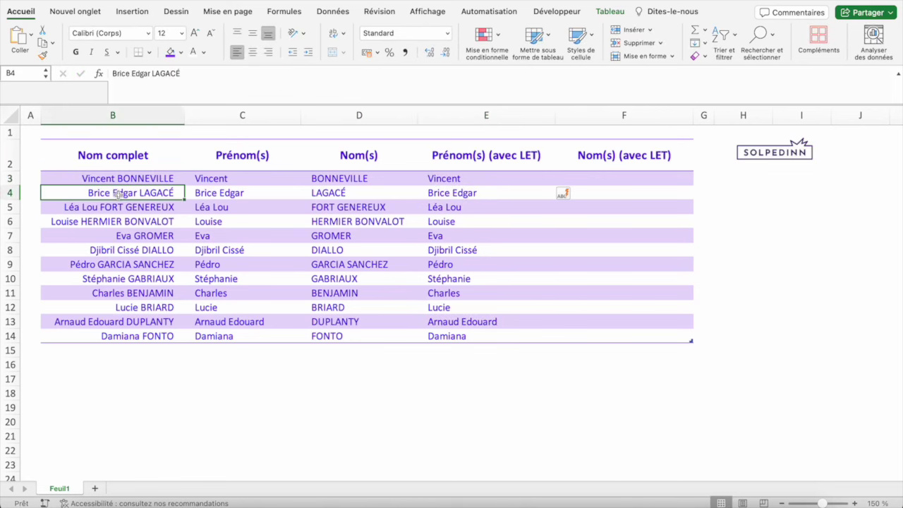
{"action": "left_click", "coordinate": [150, 73]}
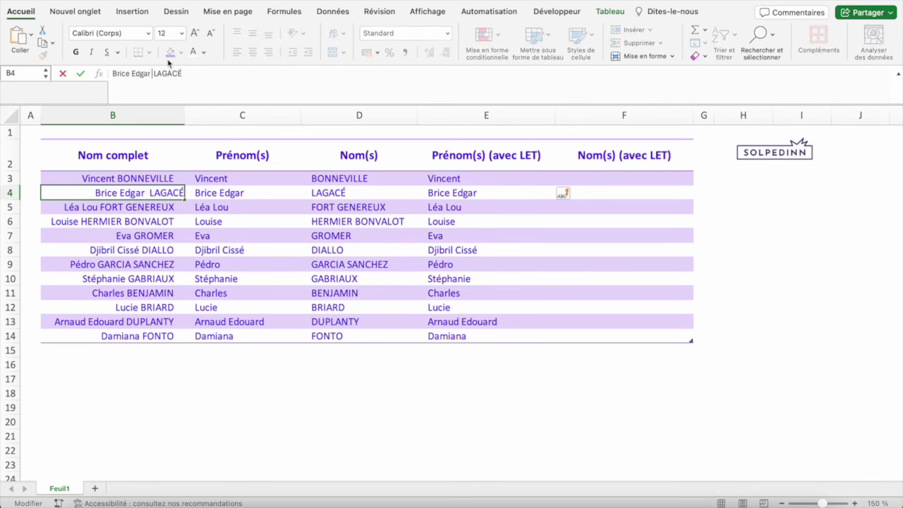
{"action": "type", "text": "Ar naud"}
{"action": "key", "text": "Return"}
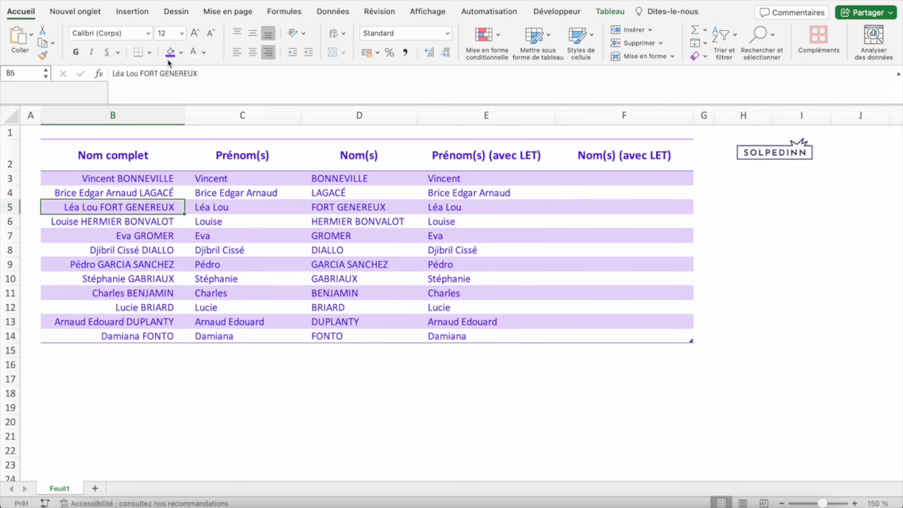
{"action": "key", "text": "Up"}
{"action": "key", "text": "ctrl+z"}
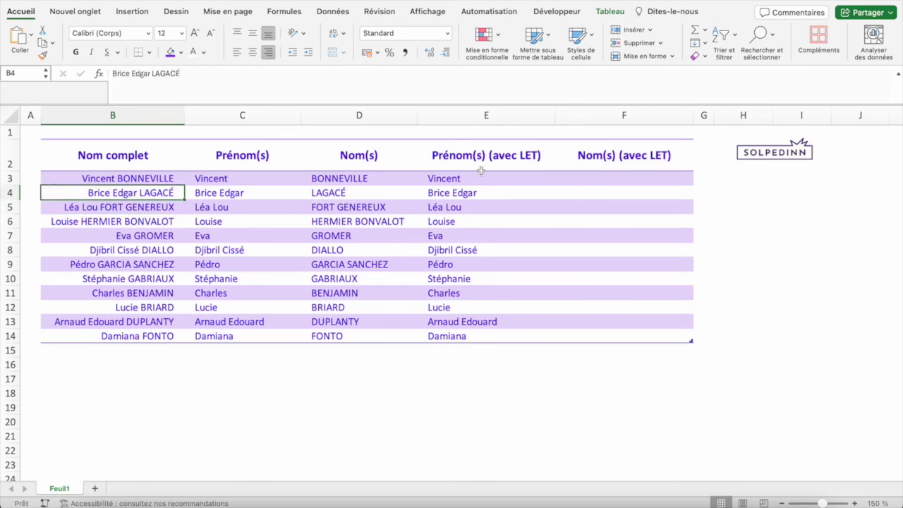
{"action": "left_click", "coordinate": [460, 181]}
{"action": "left_click_drag", "start_coordinate": [314, 85], "coordinate": [102, 68]}
{"action": "key", "text": "ctrl+c"}
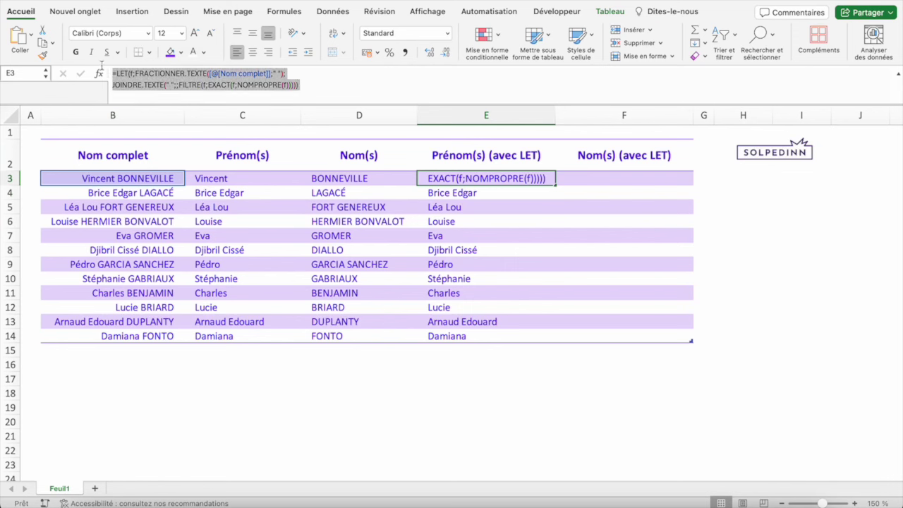
Copy E3's LET first-name formula into cell F3.
{"action": "key", "text": "Return"}
{"action": "key", "text": "Up"}
{"action": "key", "text": "Right"}
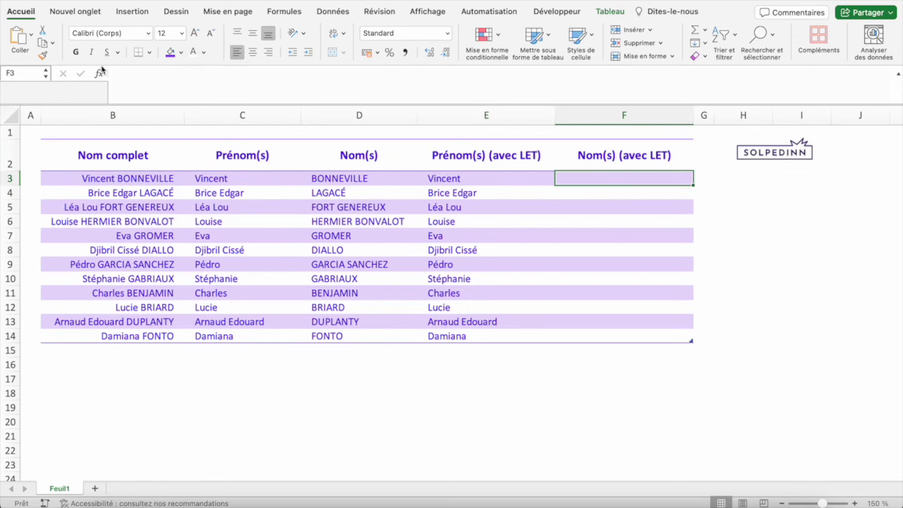
{"action": "left_click", "coordinate": [146, 71]}
{"action": "key", "text": "ctrl+v"}
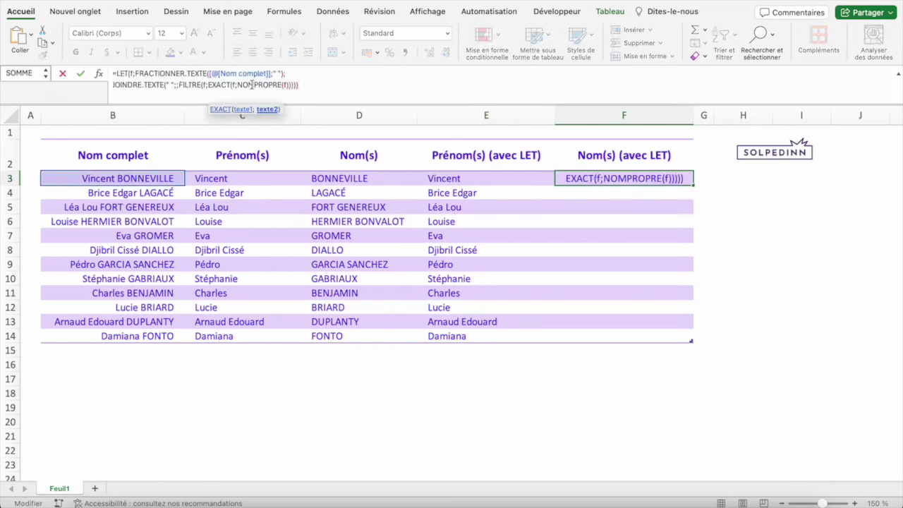
Replace NOMPROPRE with MAJUSCULE in F3 so surnames show uppercase, like BONNEVILLE and FORT GENEREUX.
{"action": "double_click", "coordinate": [251, 85]}
{"action": "type", "text": "MAJUSCULE"}
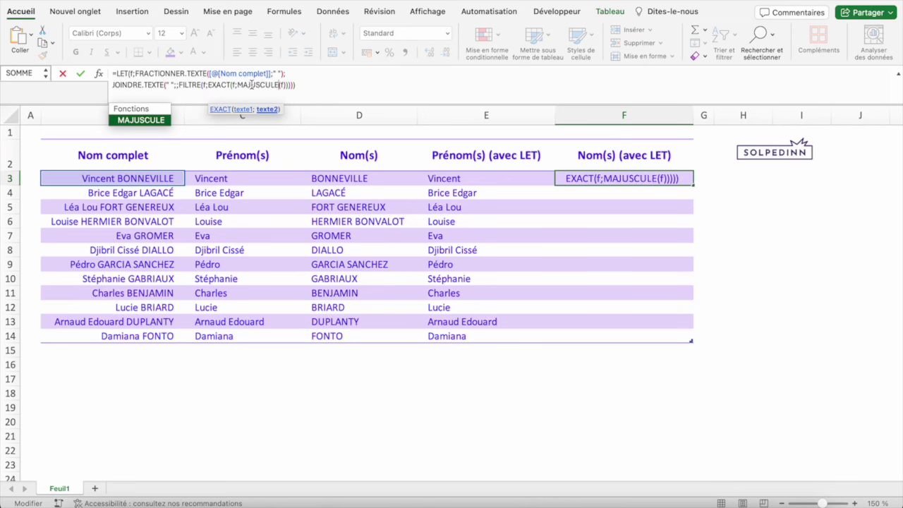
{"action": "left_click", "coordinate": [299, 85]}
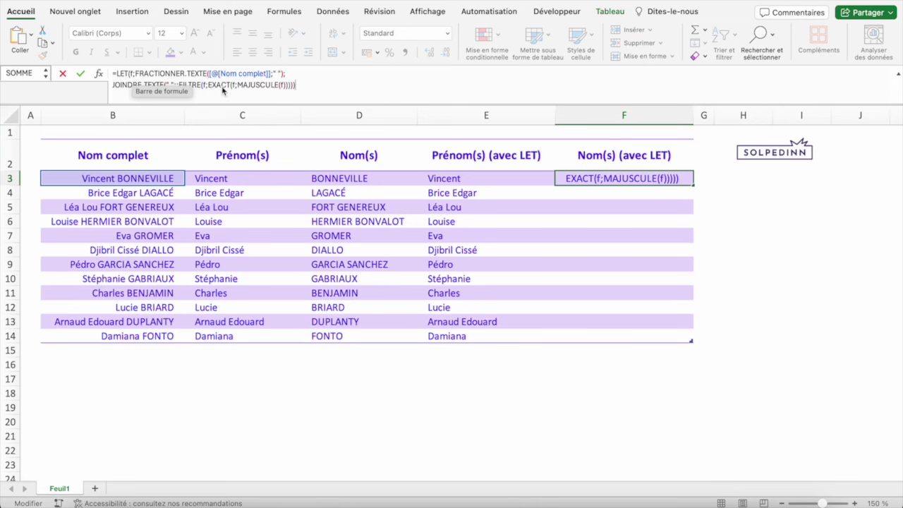
{"action": "key", "text": "Return"}
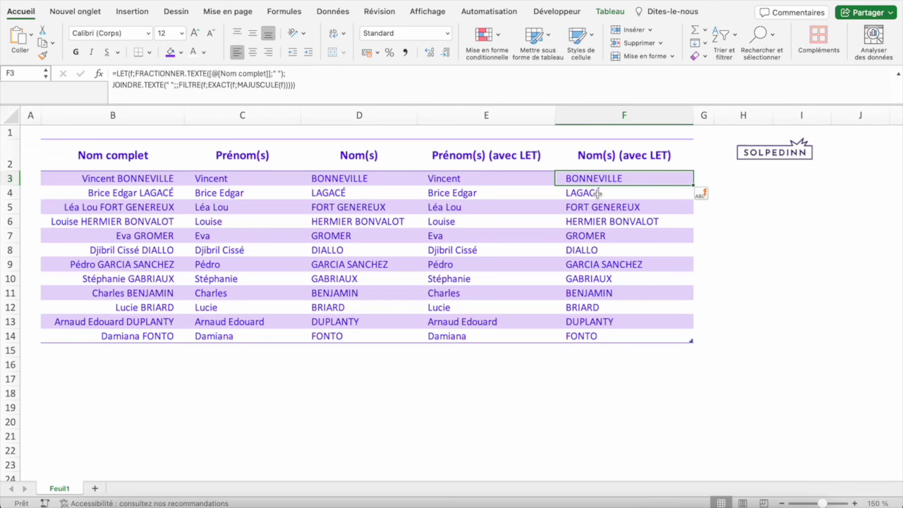
{"action": "left_click", "coordinate": [112, 84]}
{"action": "type", "text": "nomp"}
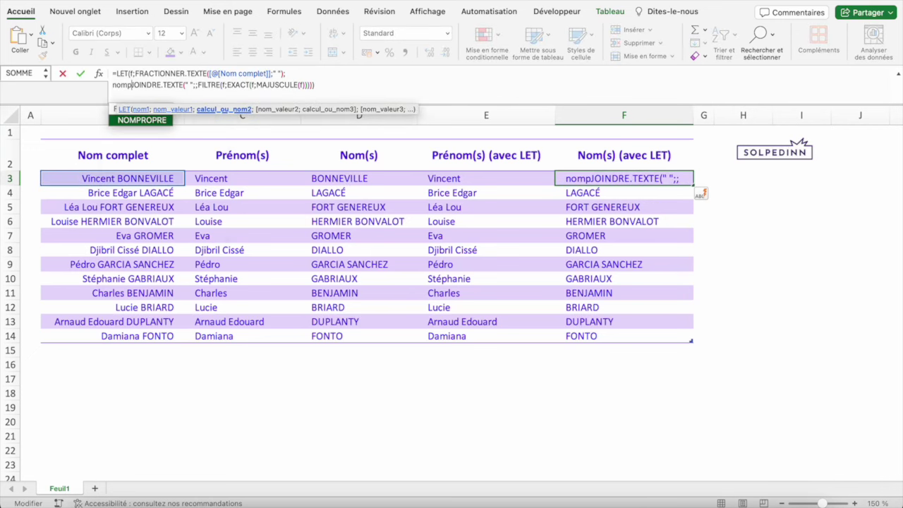
{"action": "key", "text": "Tab"}
{"action": "type", "text": ")"}
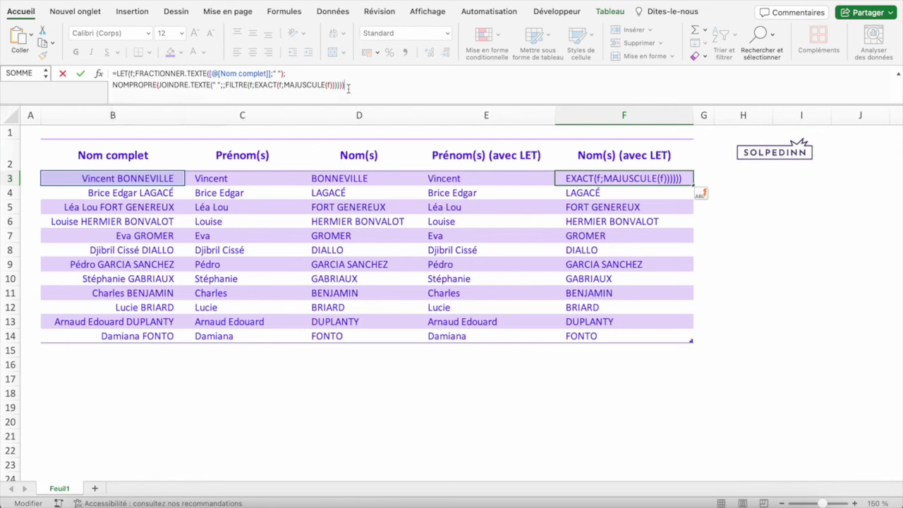
{"action": "key", "text": "Return"}
{"action": "key", "text": "Up"}
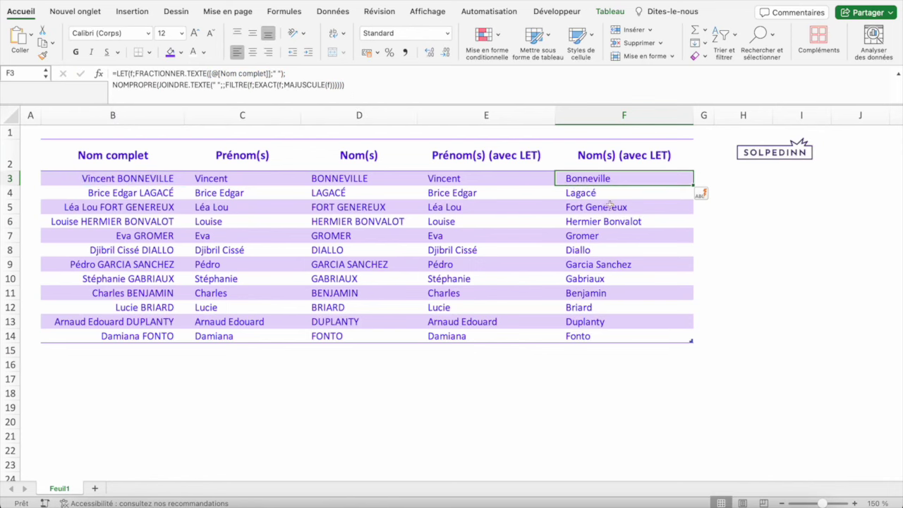
{"action": "key", "text": "ctrl+z"}
{"action": "key", "text": "ctrl+z"}
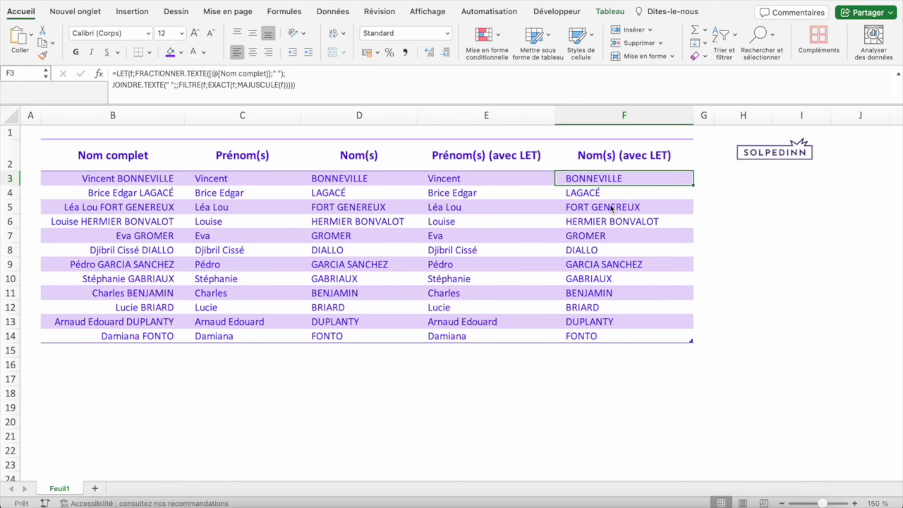
{"action": "scroll", "coordinate": [576, 261], "scroll_direction": "up", "scroll_amount": 2}
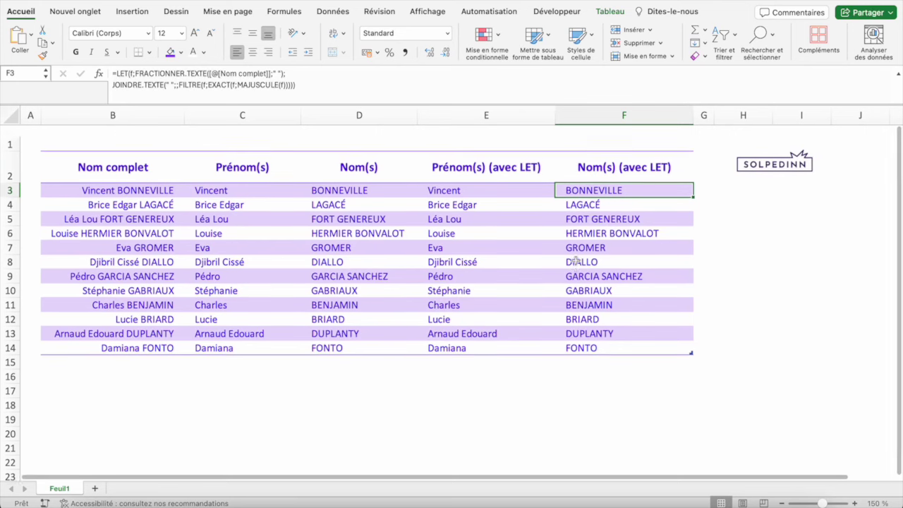